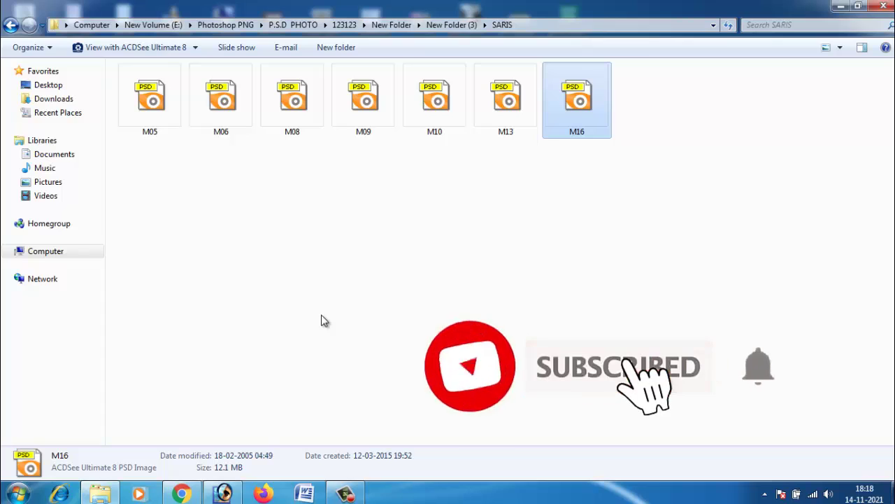
Minimize the SARIS folder window and open the woman's portrait photo from the desktop
{"action": "left_click", "coordinate": [839, 5]}
{"action": "double_click", "coordinate": [573, 262]}
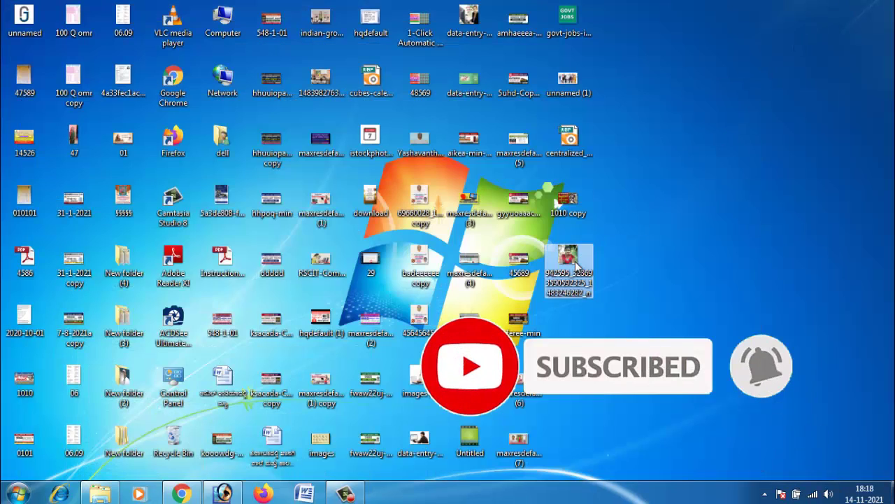
Maximize ACDSee Quick View to inspect the 720x720 portrait at full size
{"action": "left_click", "coordinate": [506, 105]}
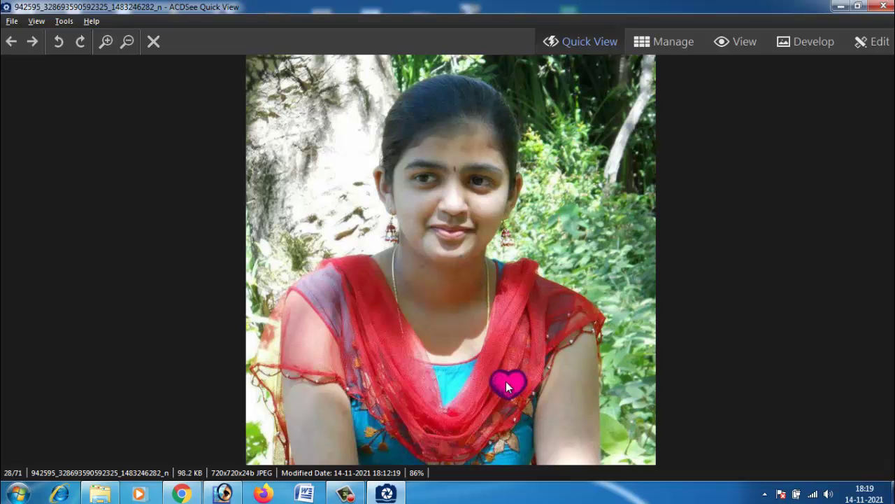
Close ACDSee and launch Adobe Photoshop 7.0 from the Start menu's All Programs list
{"action": "left_click", "coordinate": [884, 6]}
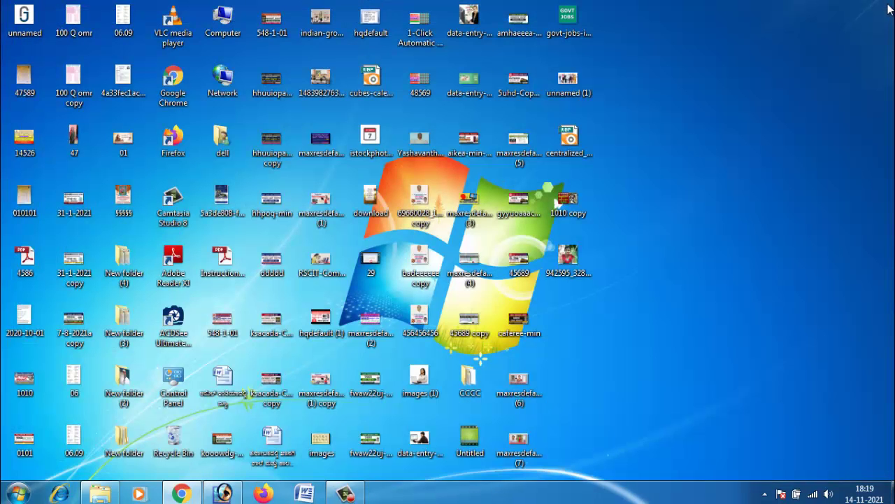
{"action": "left_click", "coordinate": [17, 494]}
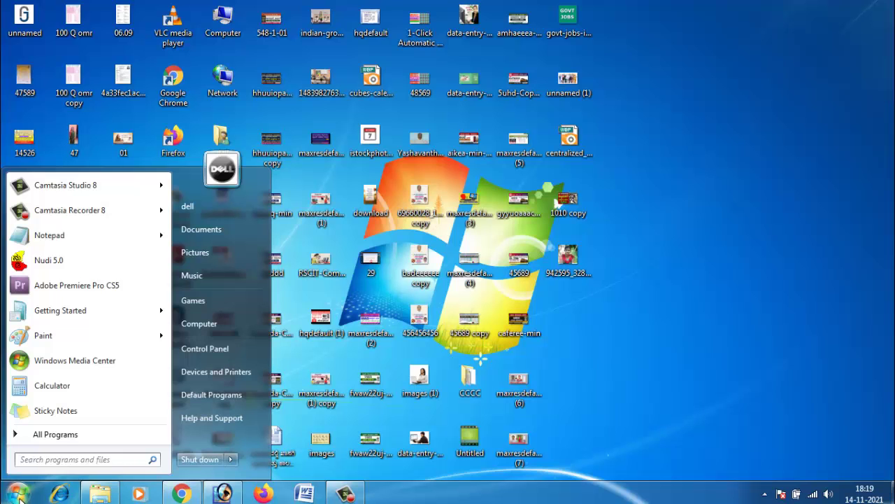
{"action": "left_click", "coordinate": [19, 497]}
{"action": "left_click", "coordinate": [19, 497]}
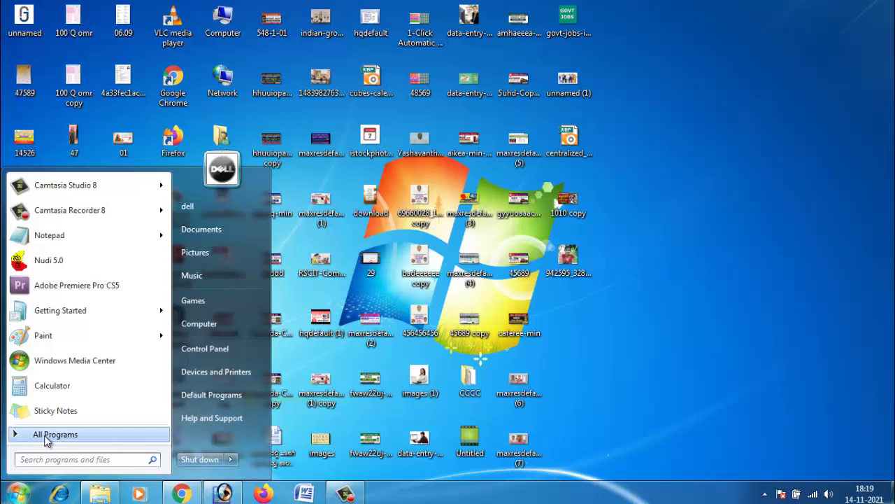
{"action": "left_click", "coordinate": [47, 435]}
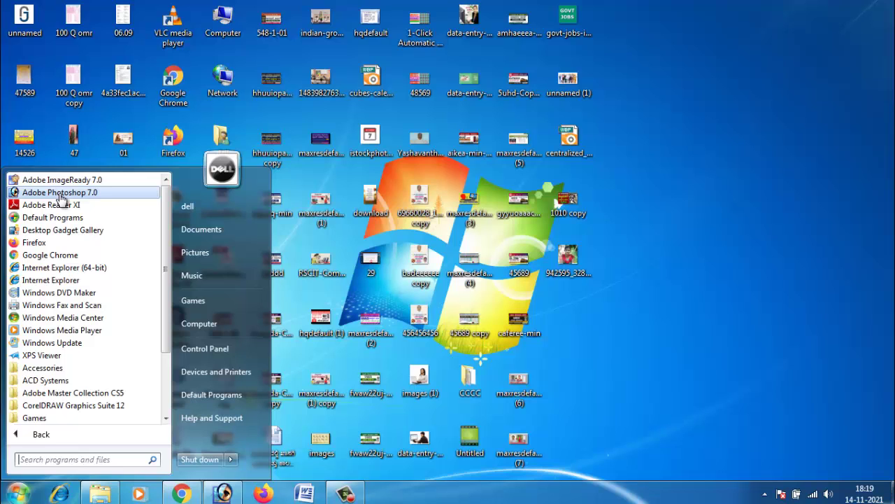
{"action": "left_click", "coordinate": [60, 194]}
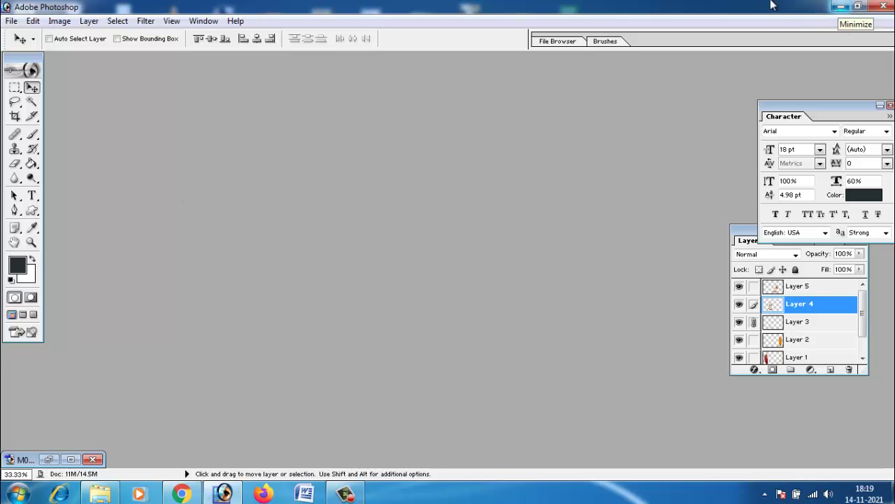
Abandon File > Open and drag the portrait JPEG from the desktop into Photoshop
{"action": "left_click", "coordinate": [11, 20]}
{"action": "mouse_move", "coordinate": [12, 21]}
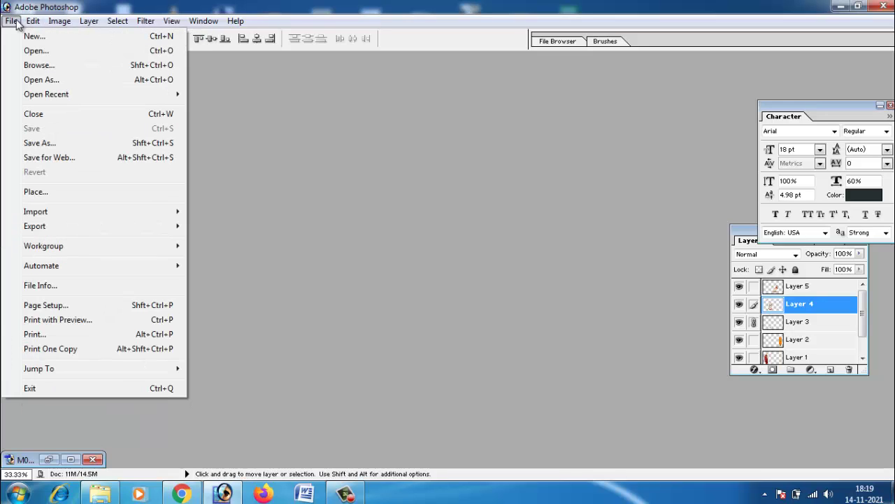
{"action": "left_click", "coordinate": [31, 51]}
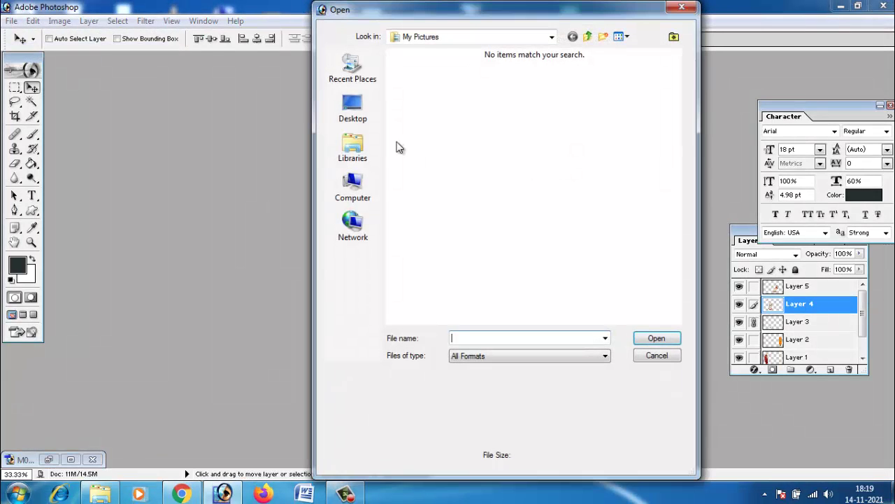
{"action": "left_click", "coordinate": [353, 110]}
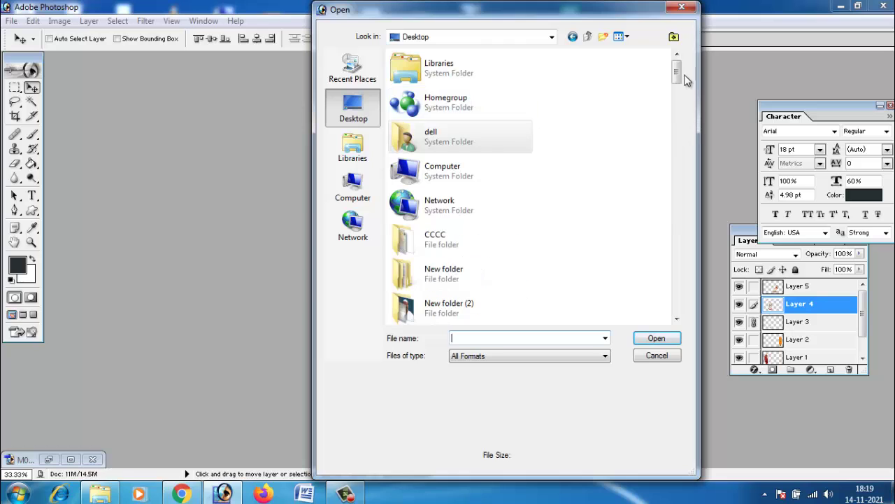
{"action": "mouse_move", "coordinate": [678, 70]}
{"action": "left_mouse_down"}
{"action": "mouse_move", "coordinate": [677, 311]}
{"action": "mouse_move", "coordinate": [674, 258]}
{"action": "left_mouse_up"}
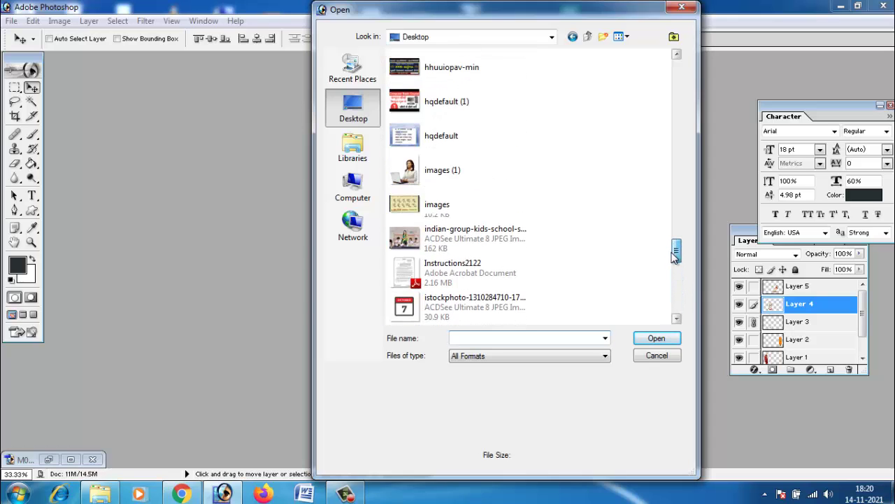
{"action": "left_click", "coordinate": [682, 8]}
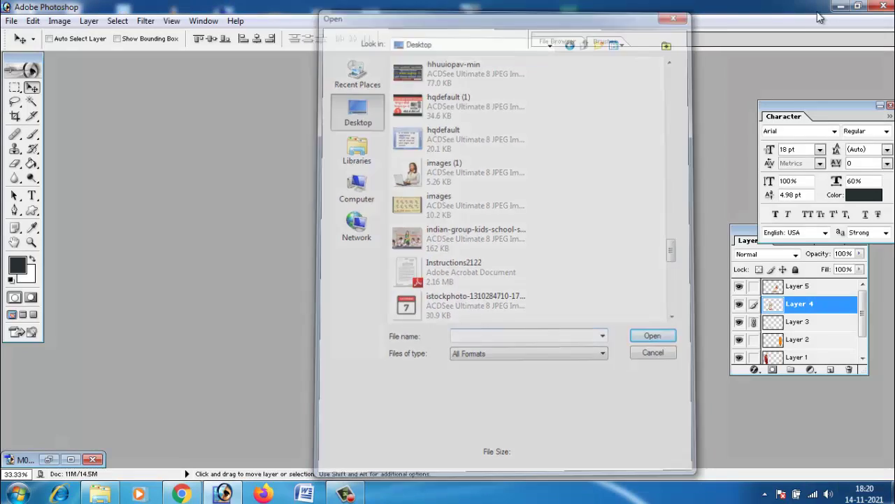
{"action": "left_click", "coordinate": [838, 7]}
{"action": "mouse_move", "coordinate": [568, 259]}
{"action": "left_mouse_down"}
{"action": "mouse_move", "coordinate": [564, 425]}
{"action": "mouse_move", "coordinate": [367, 282]}
{"action": "left_mouse_up"}
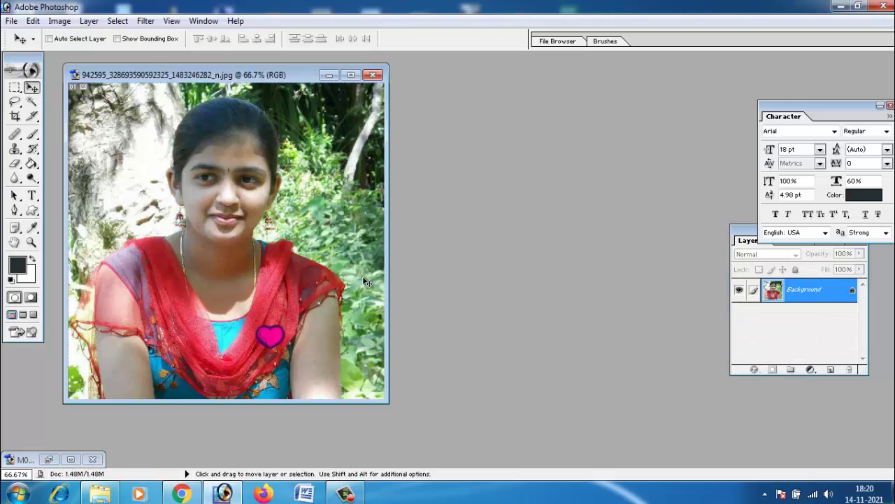
Maximize the portrait document and zoom in on it with the scroll wheel
{"action": "left_click", "coordinate": [351, 75]}
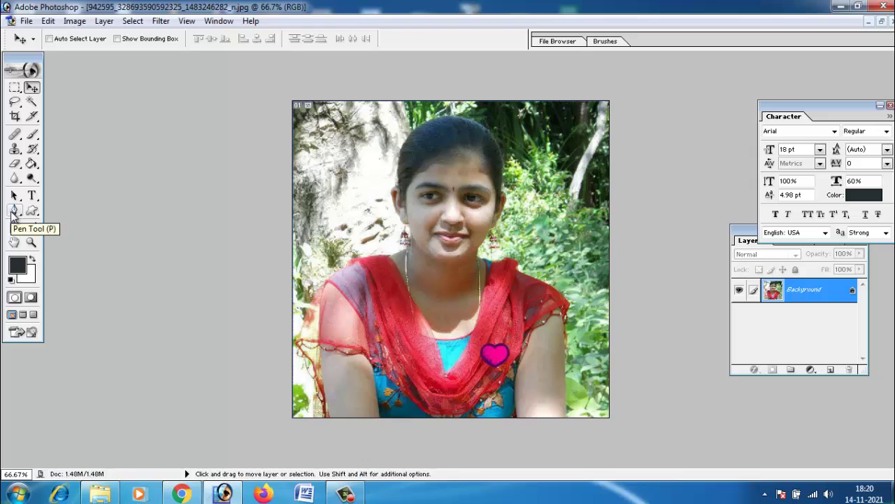
{"action": "left_click", "coordinate": [12, 211]}
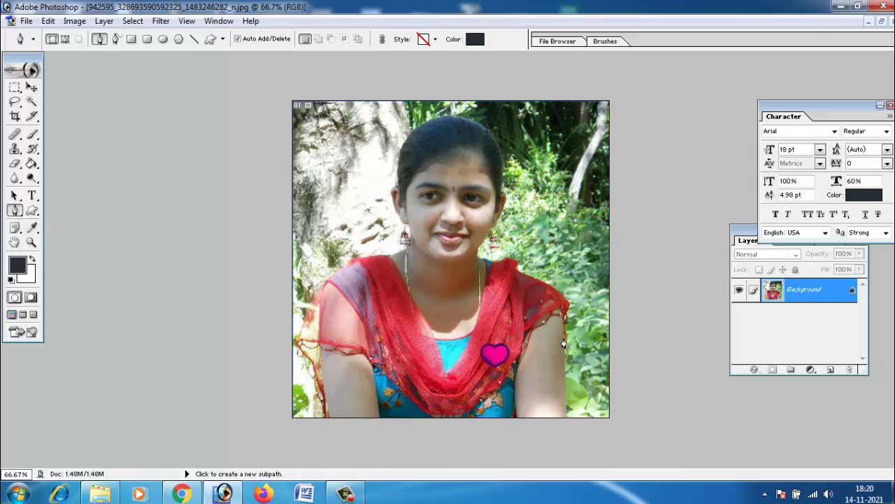
{"action": "scroll", "coordinate": [563, 343], "scroll_direction": "up", "scroll_amount": 1}
{"action": "scroll", "coordinate": [564, 343], "scroll_direction": "up", "scroll_amount": 2}
{"action": "scroll", "coordinate": [559, 342], "scroll_direction": "up", "scroll_amount": 2}
{"action": "scroll", "coordinate": [556, 342], "scroll_direction": "up", "scroll_amount": 2}
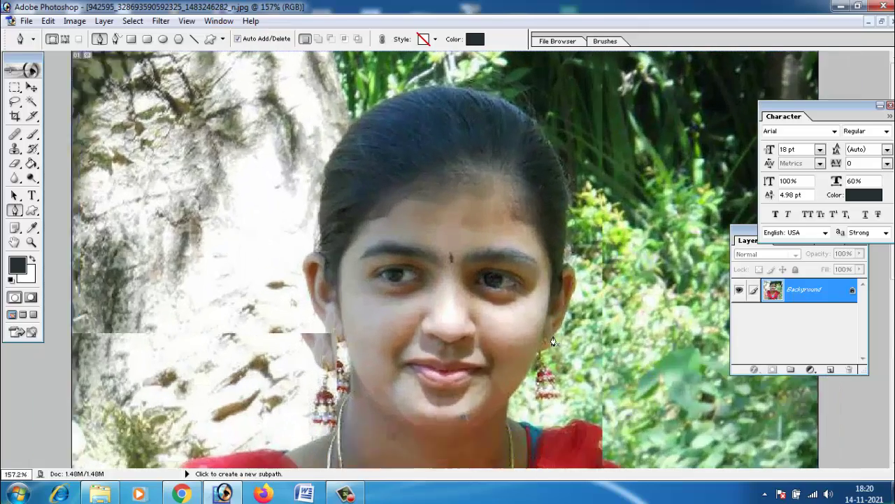
{"action": "scroll", "coordinate": [553, 342], "scroll_direction": "up", "scroll_amount": 1}
{"action": "scroll", "coordinate": [553, 341], "scroll_direction": "up", "scroll_amount": 2}
{"action": "scroll", "coordinate": [554, 343], "scroll_direction": "down", "scroll_amount": 2}
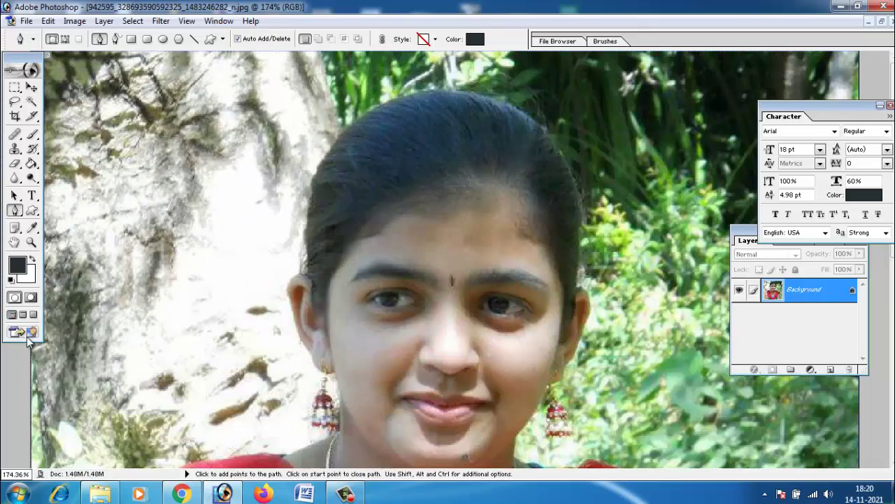
Magnify and pan onto her hair and face, then place a Pen point atop the hair
{"action": "left_click", "coordinate": [31, 242]}
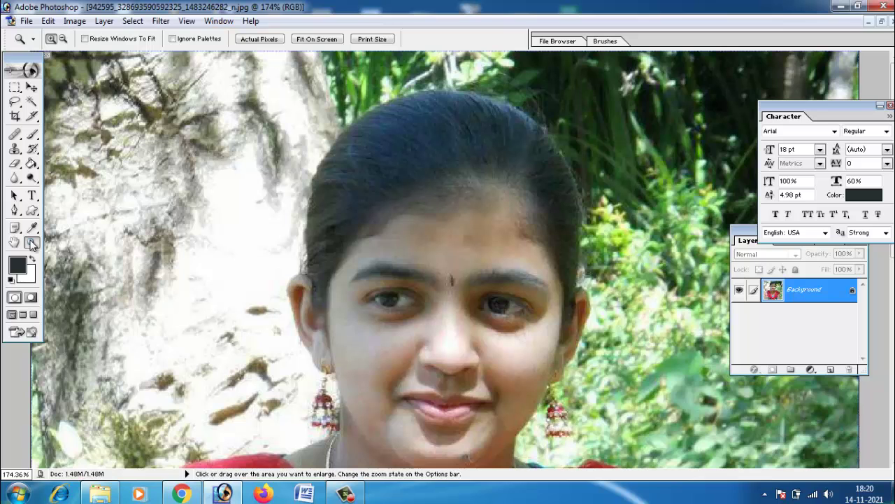
{"action": "left_click", "coordinate": [315, 241]}
{"action": "left_click_drag", "start_coordinate": [437, 258], "coordinate": [380, 269]}
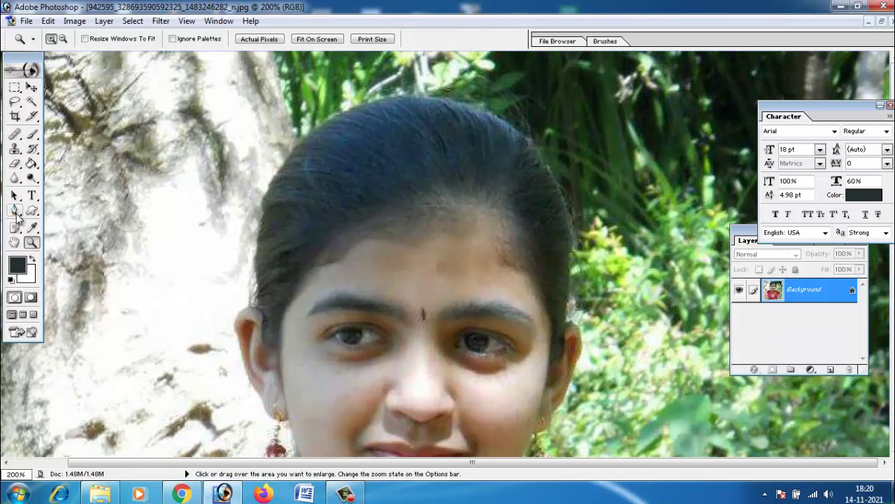
{"action": "left_click", "coordinate": [14, 210]}
{"action": "left_click", "coordinate": [505, 123]}
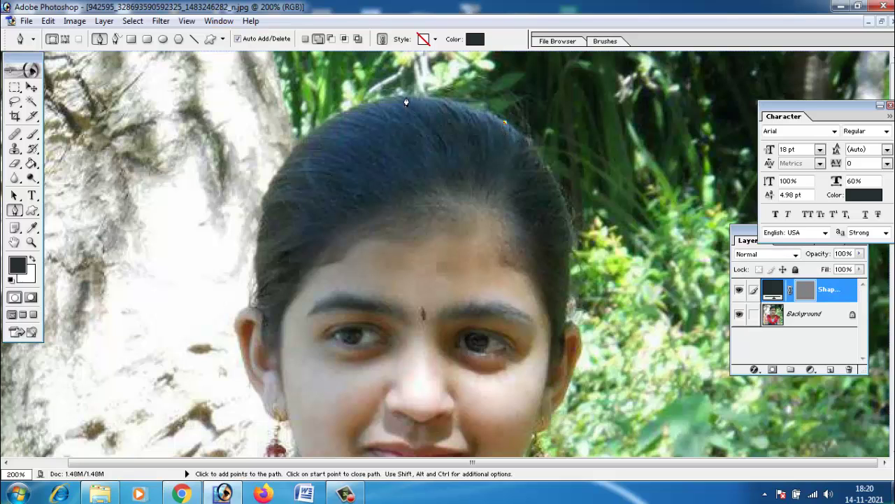
Undo the shape layer, set the Pen to Paths mode, and curve the outline over the hair top
{"action": "key", "text": "ctrl+z"}
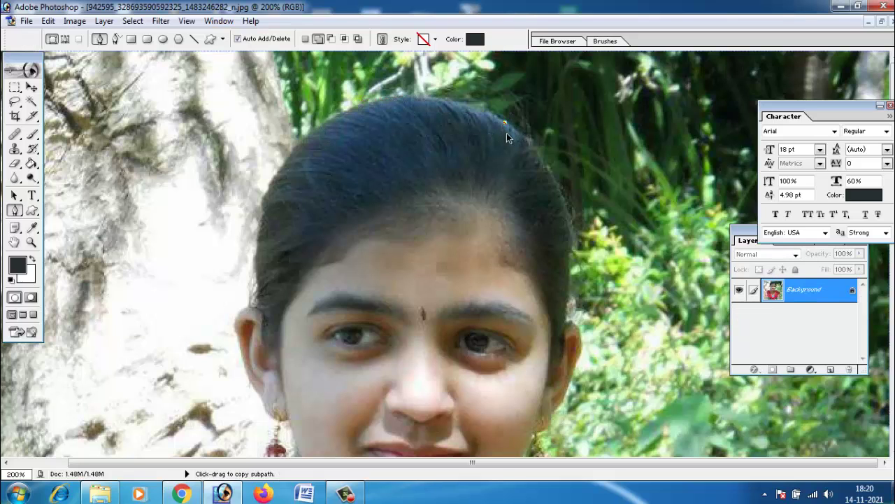
{"action": "left_click", "coordinate": [64, 39]}
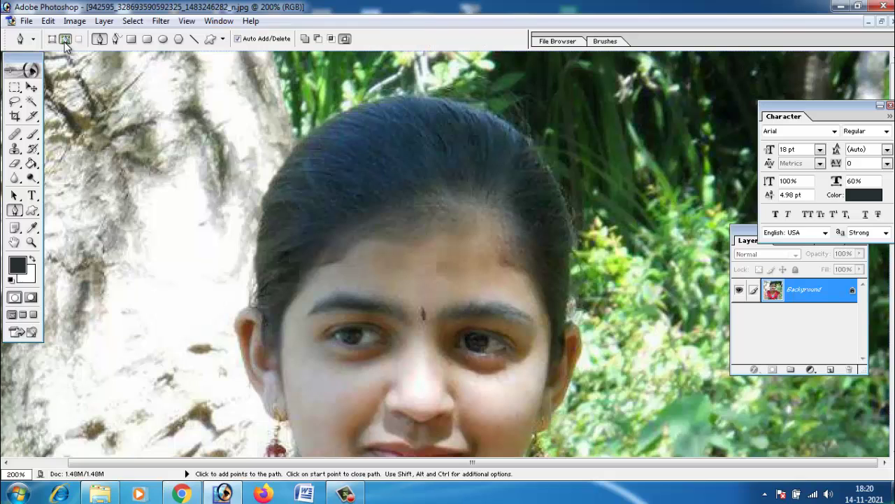
{"action": "left_click", "coordinate": [53, 40]}
{"action": "left_click", "coordinate": [63, 39]}
{"action": "left_click", "coordinate": [453, 104]}
{"action": "left_click_drag", "start_coordinate": [346, 112], "coordinate": [306, 138]}
Trace down the hair's left side, around the ear and earring, to the shoulder
{"action": "mouse_move", "coordinate": [319, 197]}
{"action": "left_mouse_down"}
{"action": "mouse_move", "coordinate": [344, 162]}
{"action": "mouse_move", "coordinate": [291, 190]}
{"action": "mouse_move", "coordinate": [289, 150]}
{"action": "mouse_move", "coordinate": [284, 191]}
{"action": "left_mouse_up"}
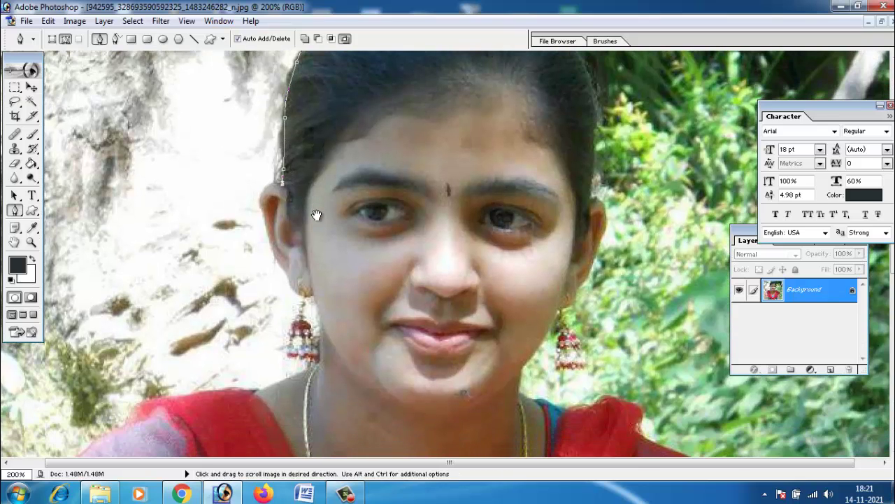
{"action": "left_click_drag", "start_coordinate": [315, 262], "coordinate": [315, 214]}
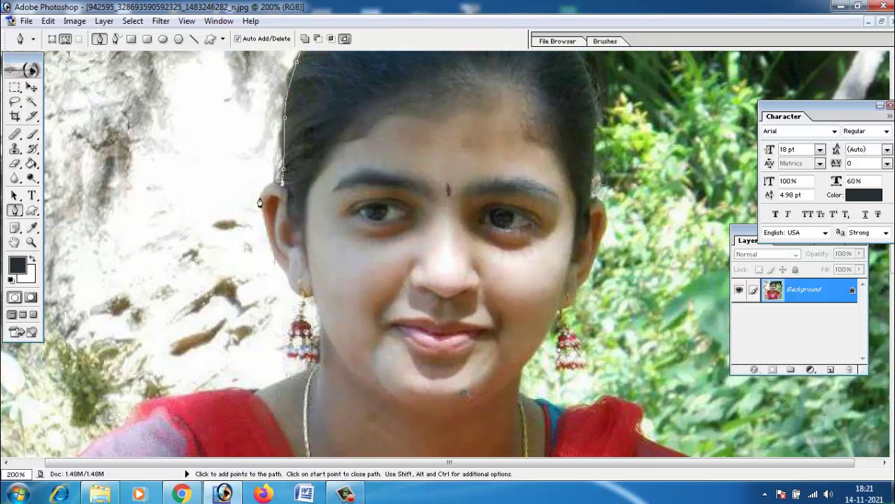
{"action": "mouse_move", "coordinate": [259, 200]}
{"action": "left_mouse_down"}
{"action": "mouse_move", "coordinate": [260, 218]}
{"action": "mouse_move", "coordinate": [241, 155]}
{"action": "left_mouse_up"}
{"action": "mouse_move", "coordinate": [255, 184]}
{"action": "left_mouse_down"}
{"action": "mouse_move", "coordinate": [272, 213]}
{"action": "mouse_move", "coordinate": [276, 179]}
{"action": "left_mouse_up"}
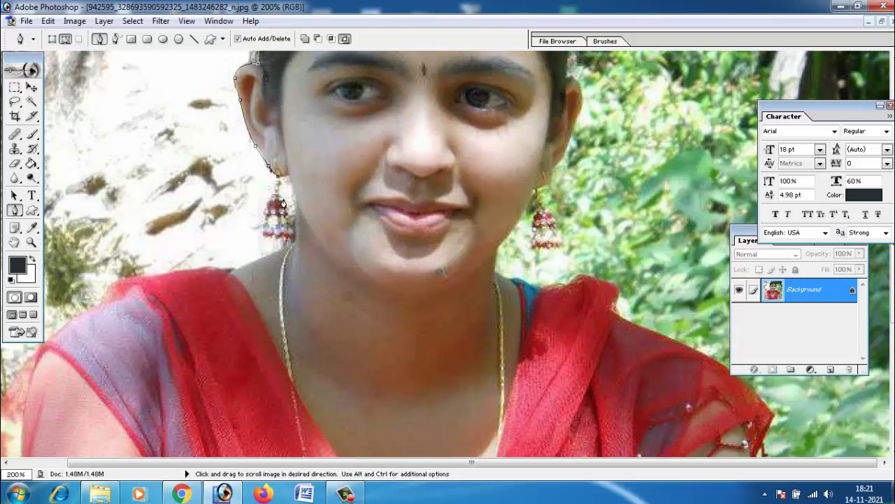
{"action": "left_click_drag", "start_coordinate": [266, 233], "coordinate": [291, 247]}
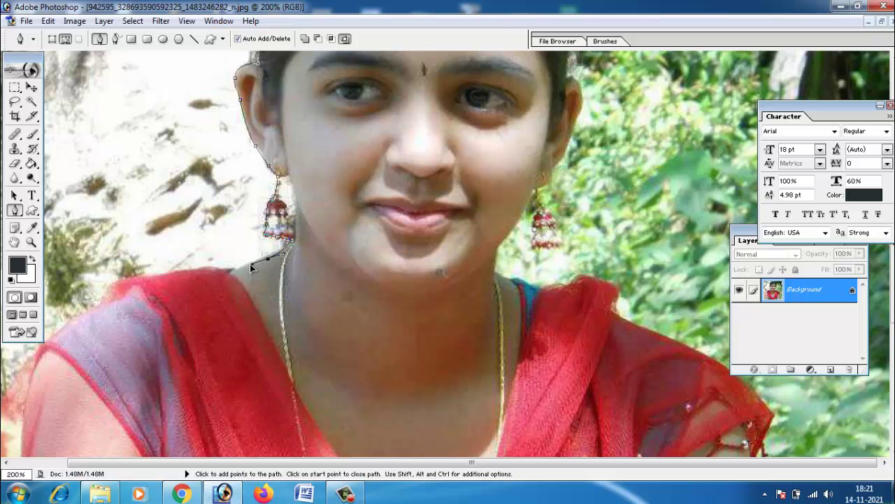
{"action": "mouse_move", "coordinate": [233, 279]}
{"action": "left_mouse_down"}
{"action": "mouse_move", "coordinate": [231, 182]}
{"action": "mouse_move", "coordinate": [257, 171]}
{"action": "left_mouse_up"}
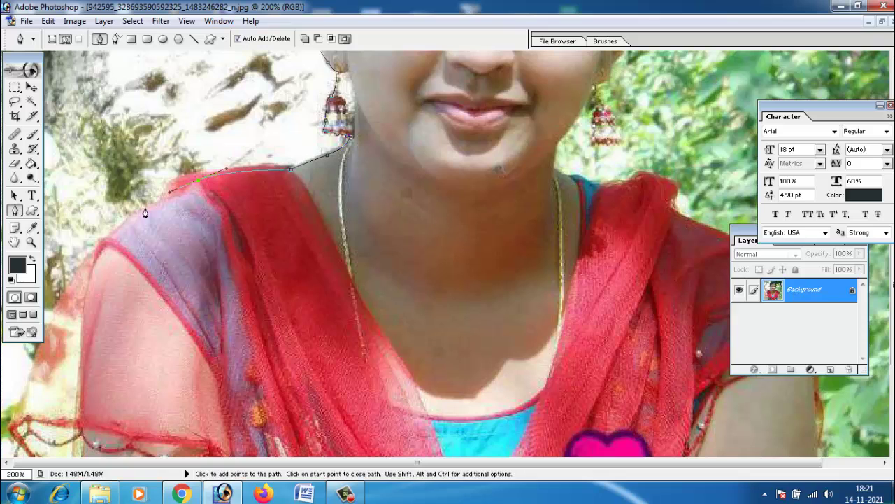
{"action": "left_click_drag", "start_coordinate": [101, 238], "coordinate": [96, 259]}
{"action": "scroll", "coordinate": [359, 292], "scroll_direction": "down", "scroll_amount": 5}
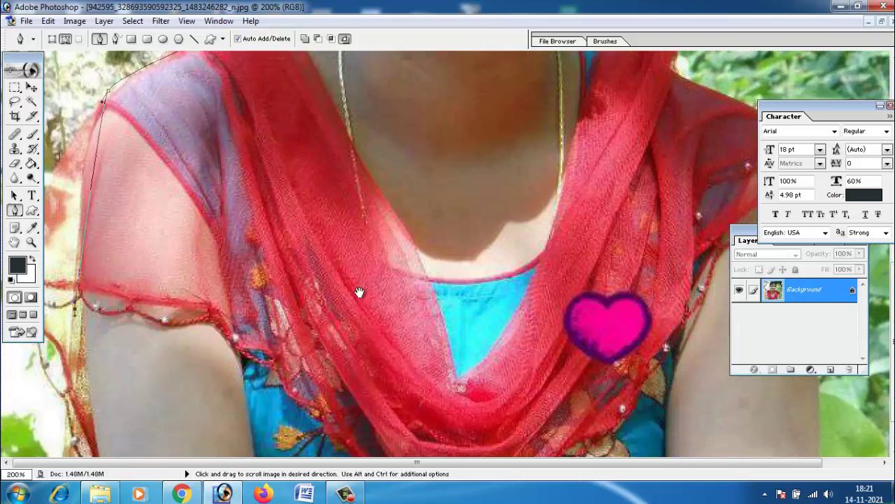
{"action": "key", "text": "ctrl+0"}
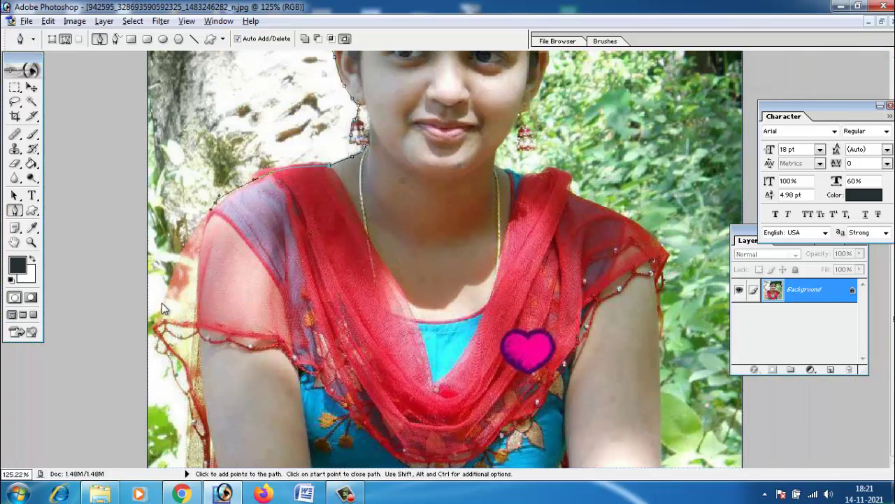
Trace the outline down the left arm, along the bottom, up the right shoulder to the neck
{"action": "left_click", "coordinate": [154, 327]}
{"action": "left_click", "coordinate": [209, 463]}
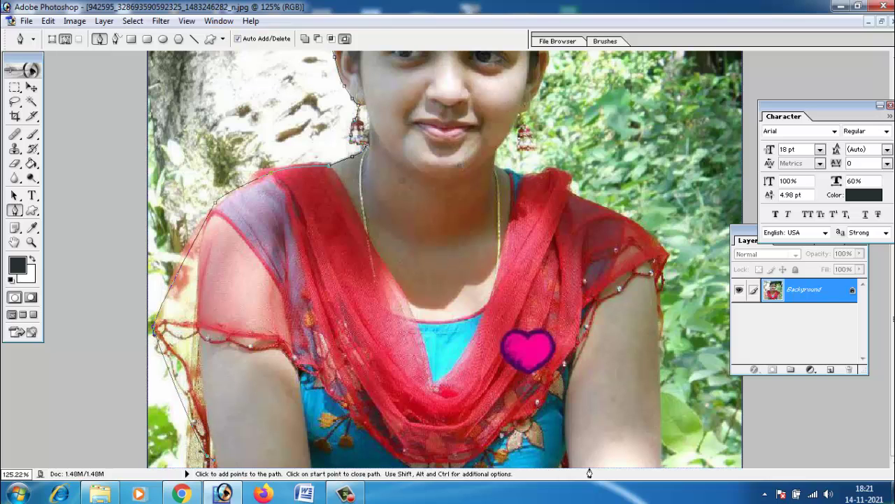
{"action": "left_click", "coordinate": [656, 466]}
{"action": "left_click_drag", "start_coordinate": [656, 299], "coordinate": [650, 261]}
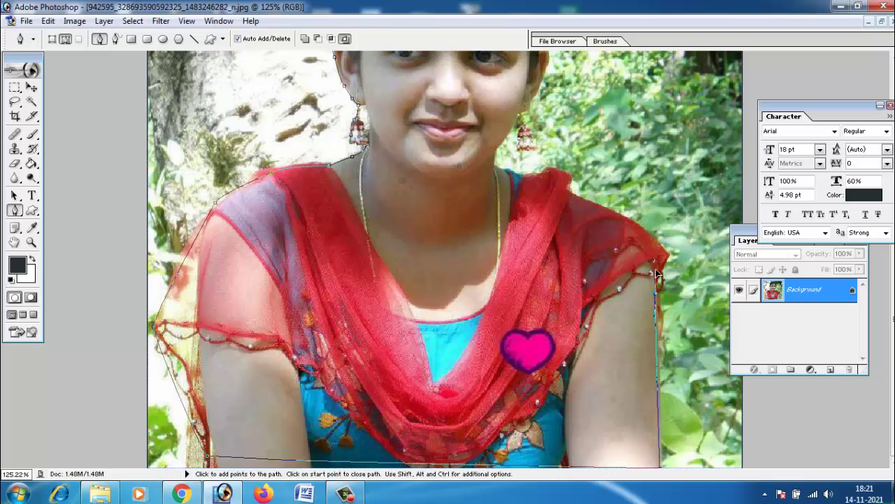
{"action": "left_click_drag", "start_coordinate": [616, 217], "coordinate": [593, 206]}
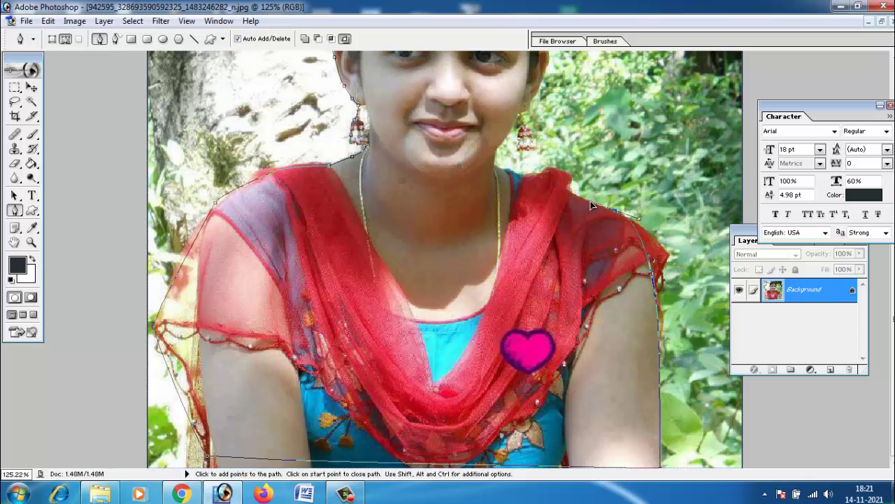
{"action": "left_click", "coordinate": [562, 183]}
{"action": "left_click_drag", "start_coordinate": [494, 171], "coordinate": [532, 231]}
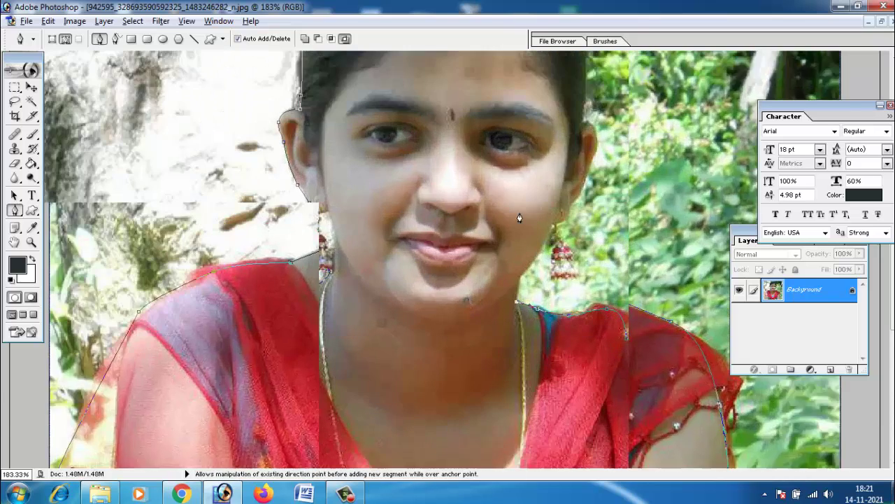
{"action": "left_click_drag", "start_coordinate": [629, 315], "coordinate": [488, 255]}
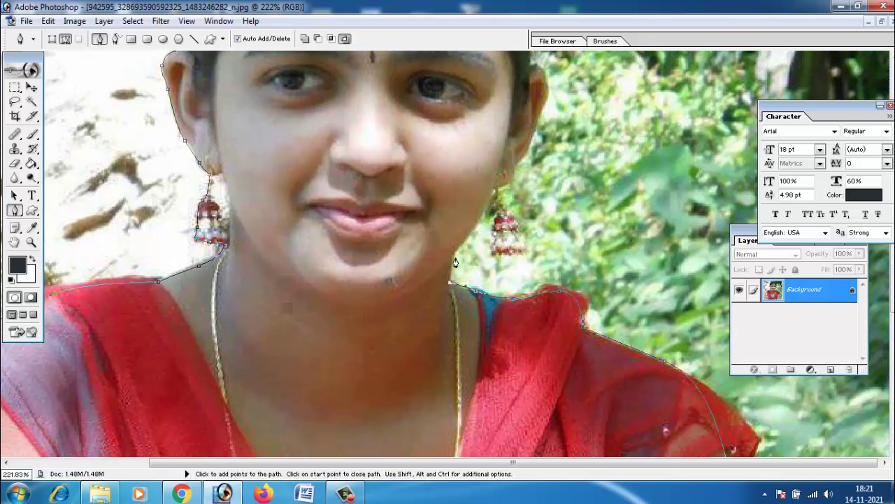
{"action": "left_click_drag", "start_coordinate": [480, 217], "coordinate": [492, 196]}
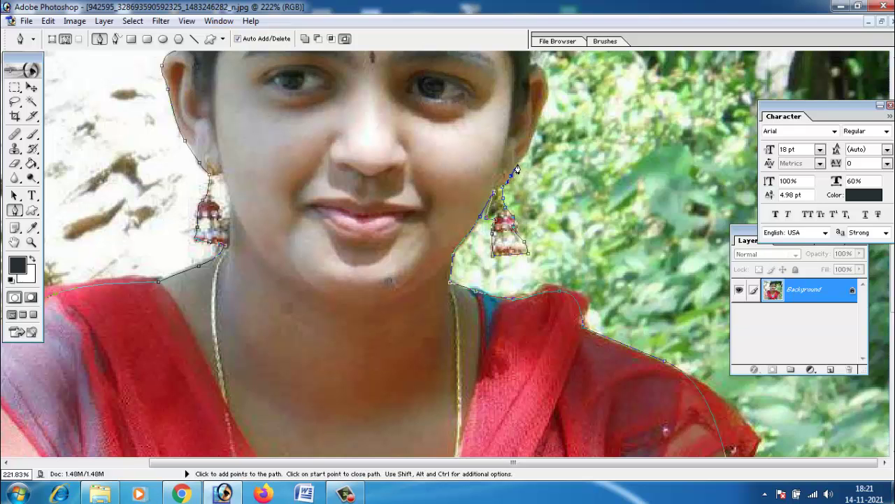
Finish the path around the right ear, earring and hairline, and load it as a selection
{"action": "left_click_drag", "start_coordinate": [516, 169], "coordinate": [516, 266]}
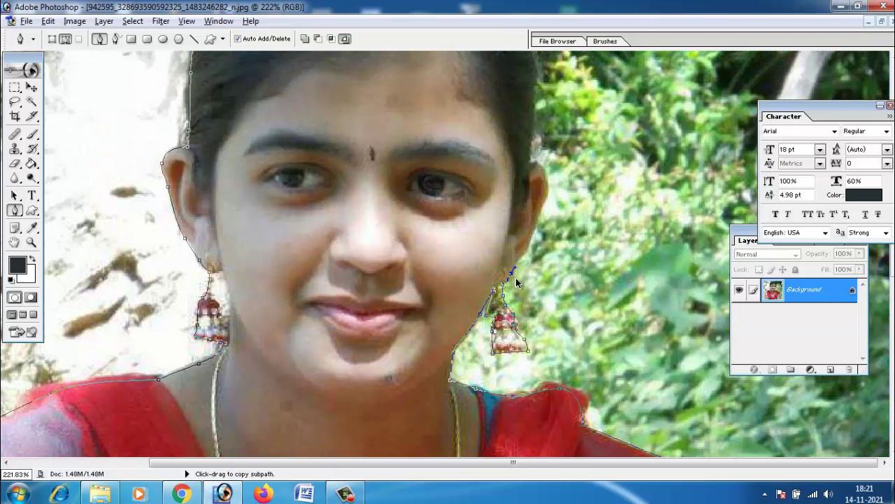
{"action": "left_click", "coordinate": [515, 278]}
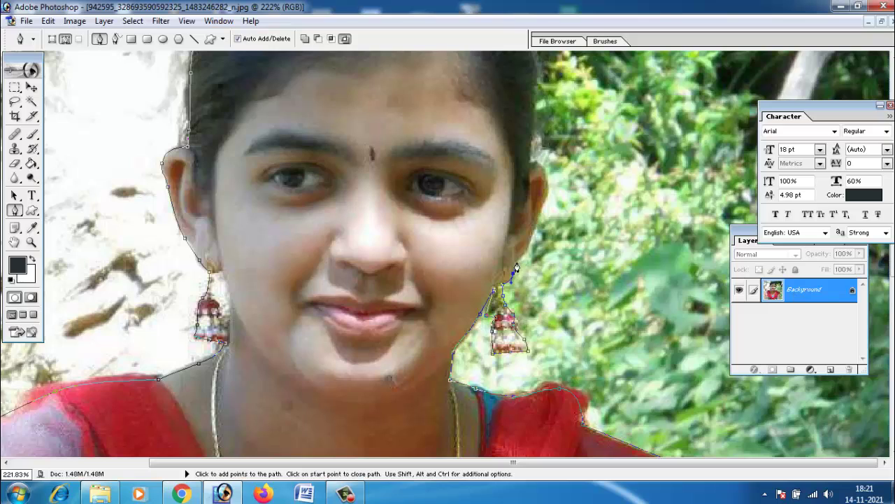
{"action": "left_click", "coordinate": [538, 209]}
{"action": "left_click_drag", "start_coordinate": [545, 181], "coordinate": [541, 166]}
{"action": "scroll", "coordinate": [536, 172], "scroll_direction": "up", "scroll_amount": 5}
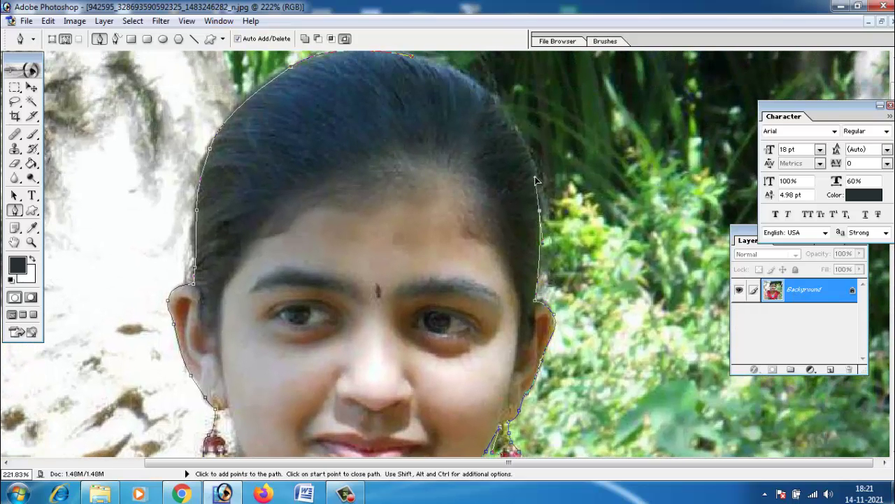
{"action": "left_click_drag", "start_coordinate": [486, 89], "coordinate": [466, 74]}
{"action": "scroll", "coordinate": [488, 138], "scroll_direction": "up", "scroll_amount": 3}
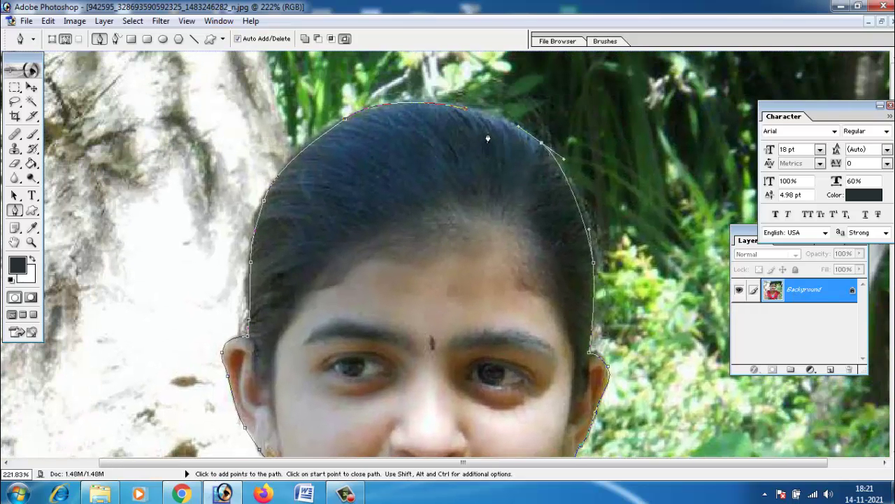
{"action": "left_click", "coordinate": [463, 111]}
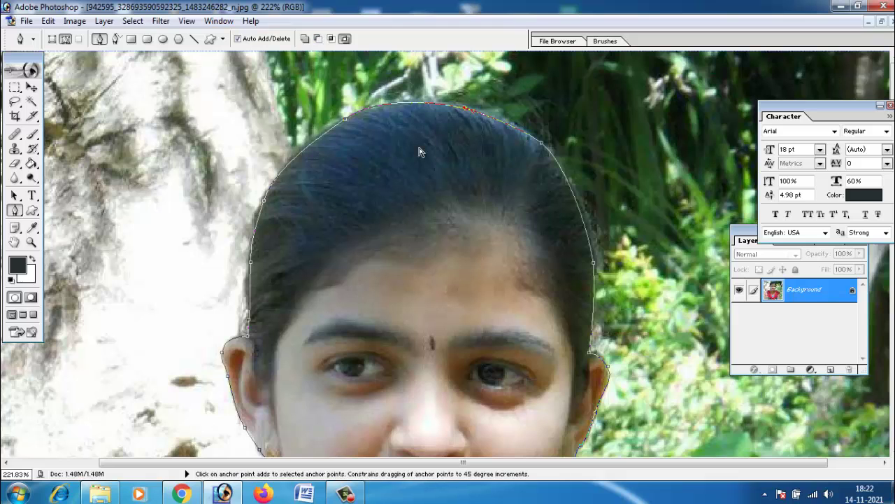
{"action": "key", "text": "ctrl+Return"}
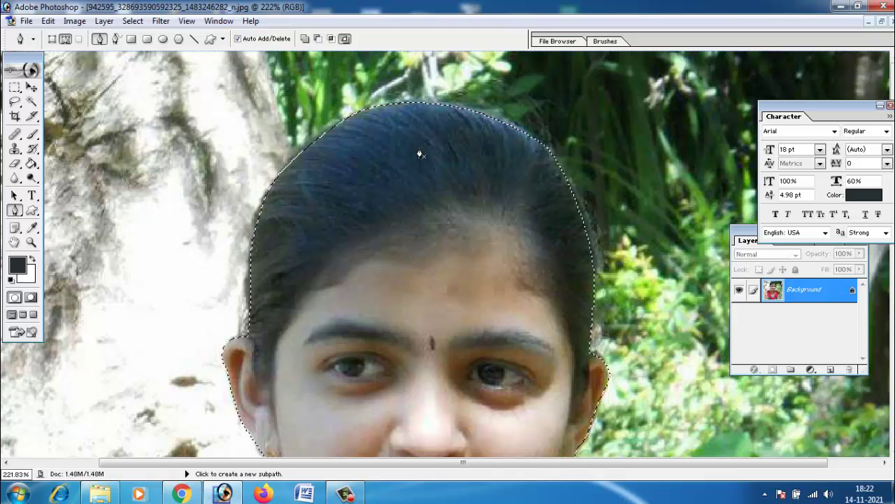
Feather the head-and-shoulders selection by 1.9 pixels
{"action": "scroll", "coordinate": [445, 205], "scroll_direction": "down", "scroll_amount": 5}
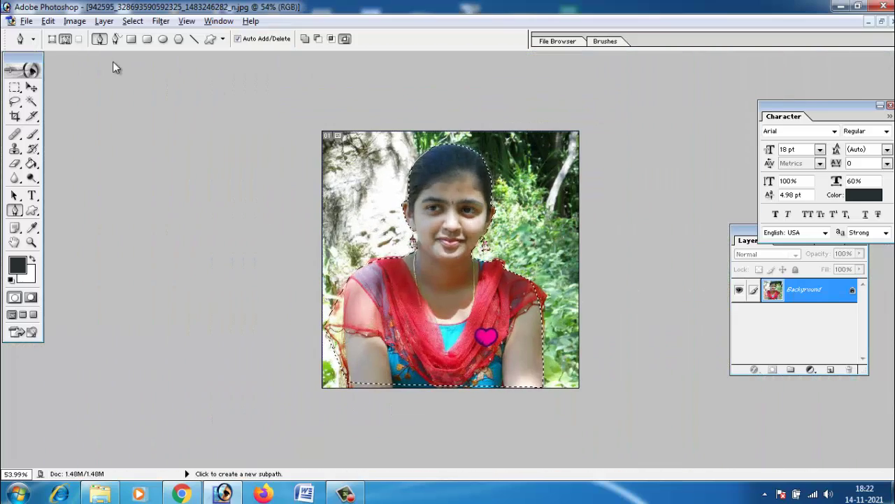
{"action": "left_click", "coordinate": [49, 21]}
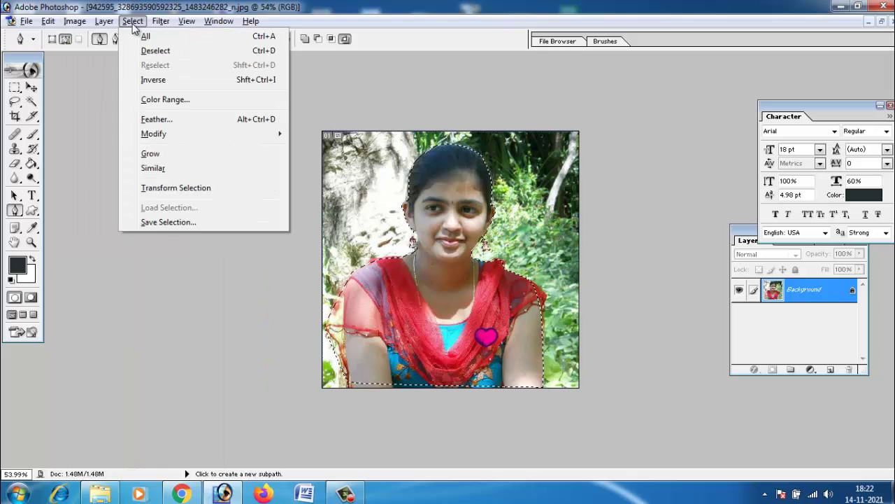
{"action": "left_click", "coordinate": [148, 120]}
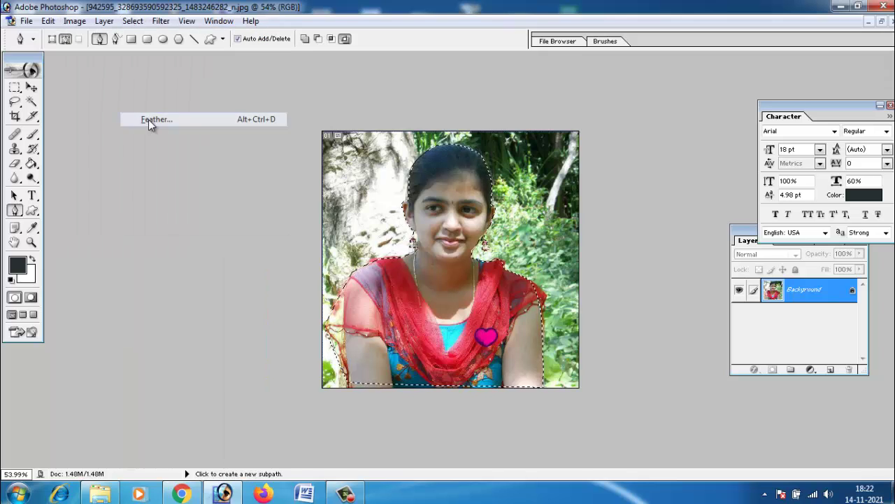
{"action": "left_click", "coordinate": [508, 247]}
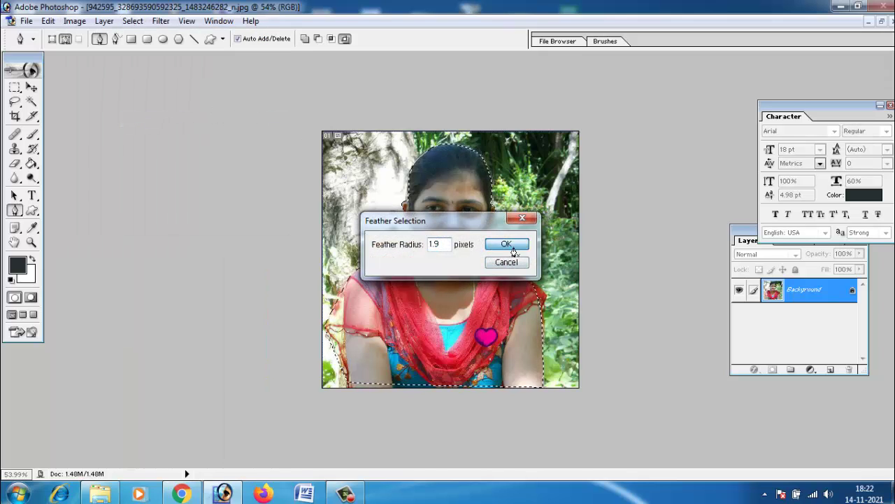
Cut the woman out and close the portrait without saving, revealing M06.psd
{"action": "left_click", "coordinate": [50, 21]}
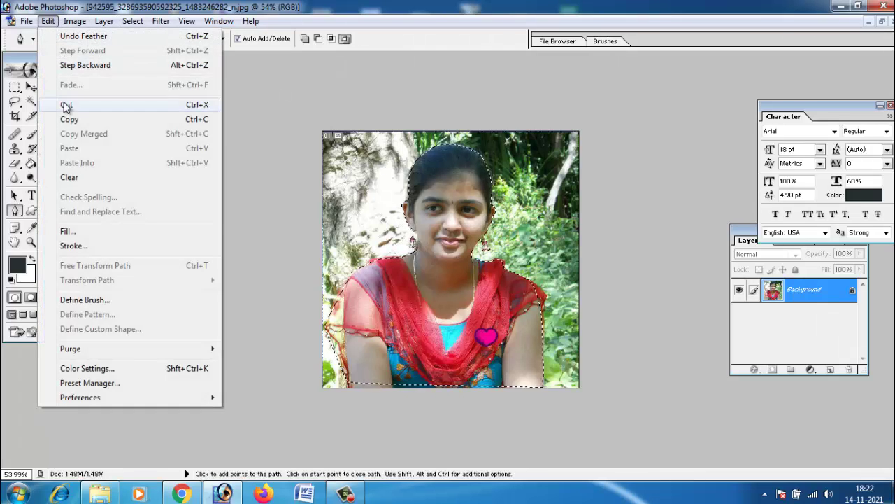
{"action": "left_click", "coordinate": [70, 105]}
{"action": "left_click", "coordinate": [492, 198]}
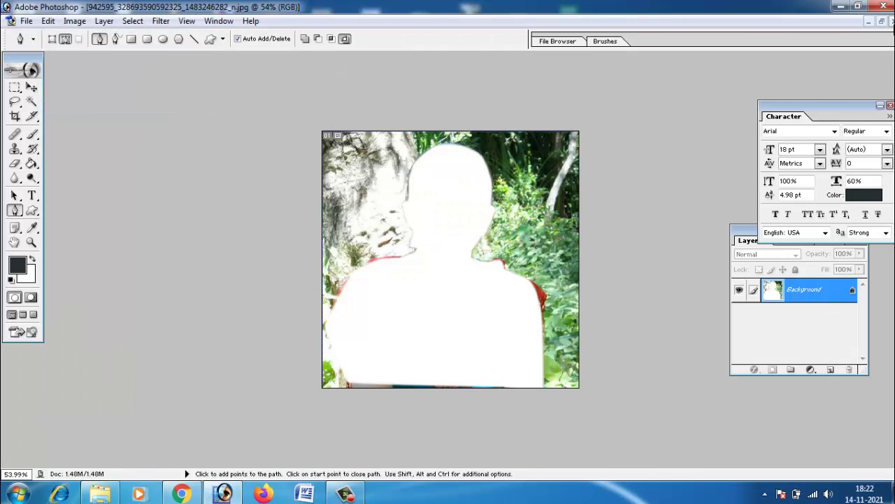
{"action": "left_click", "coordinate": [892, 21]}
{"action": "left_click", "coordinate": [453, 200]}
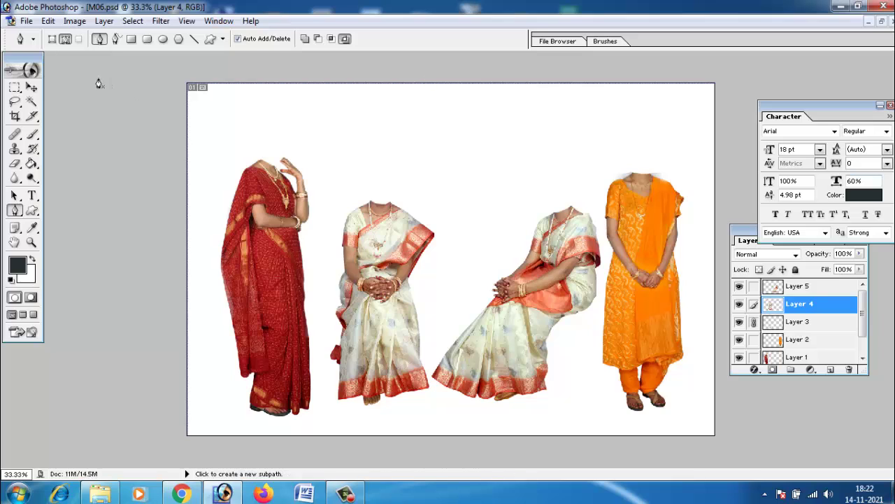
Minimize M06.psd and create a maximized white A4 document, 210 x 297 mm at 300 ppi
{"action": "left_click", "coordinate": [32, 87]}
{"action": "left_click", "coordinate": [869, 21]}
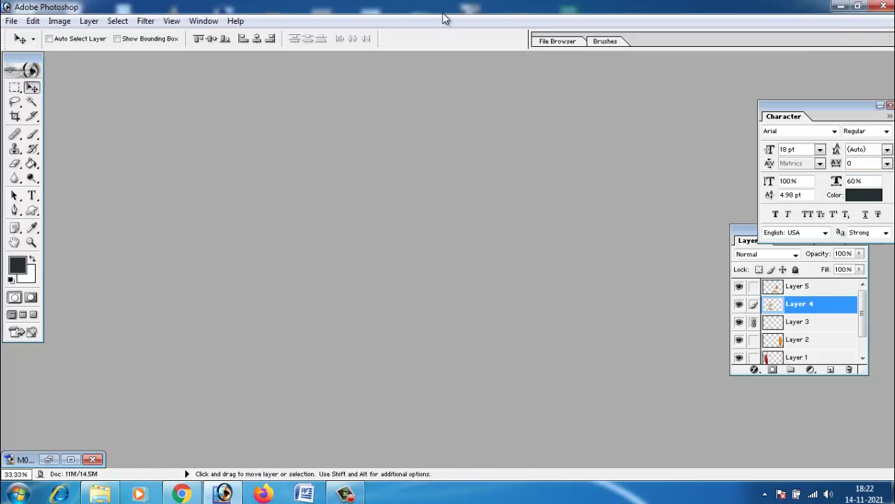
{"action": "left_click", "coordinate": [11, 21]}
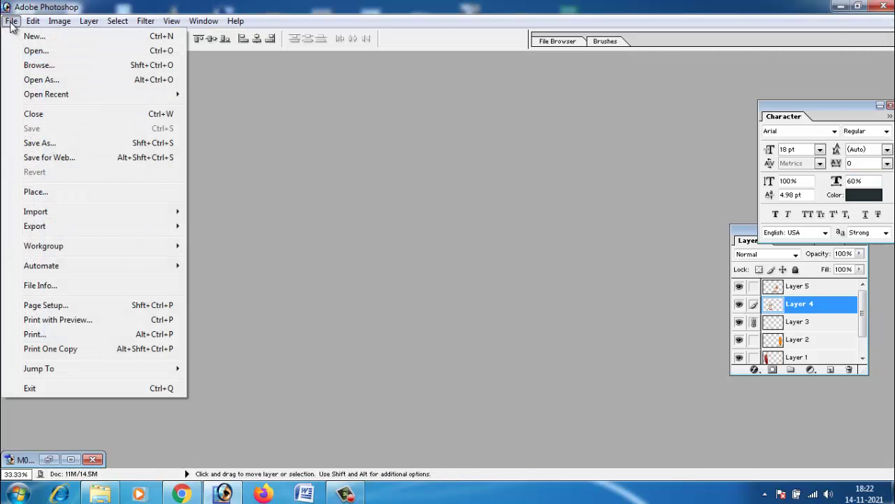
{"action": "left_click", "coordinate": [33, 36]}
{"action": "left_click", "coordinate": [444, 199]}
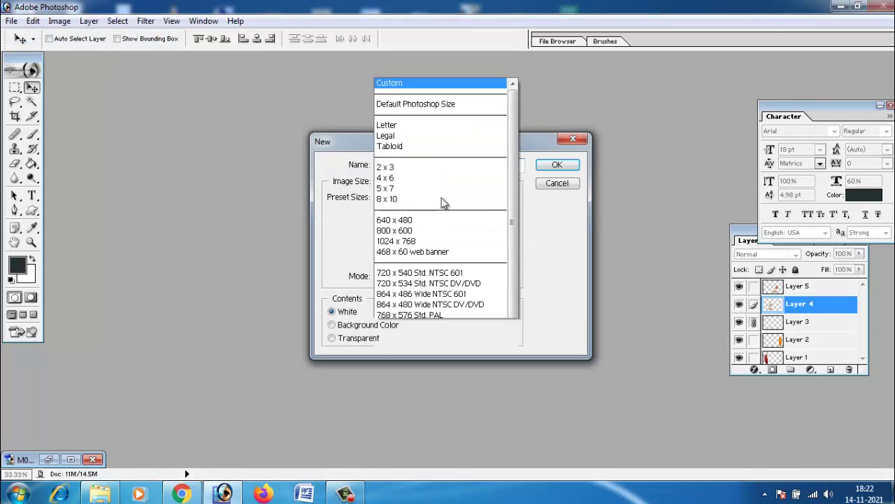
{"action": "left_click", "coordinate": [422, 293]}
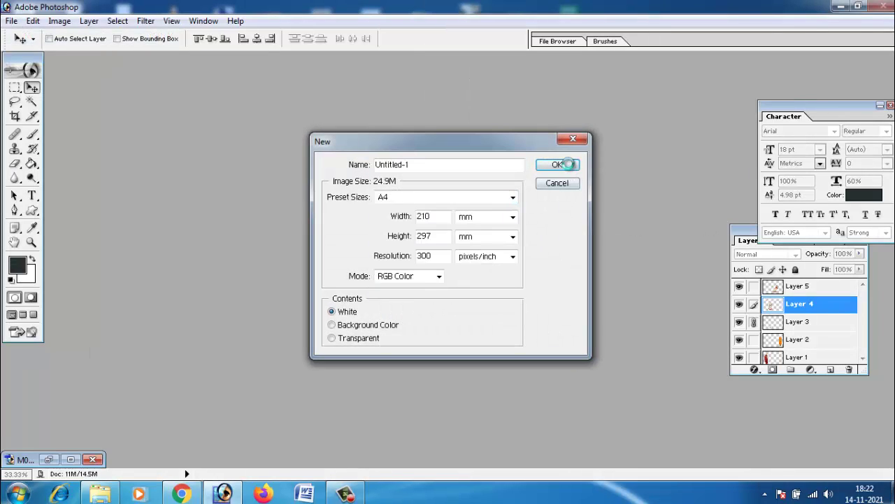
{"action": "left_click", "coordinate": [567, 164]}
{"action": "left_click", "coordinate": [245, 82]}
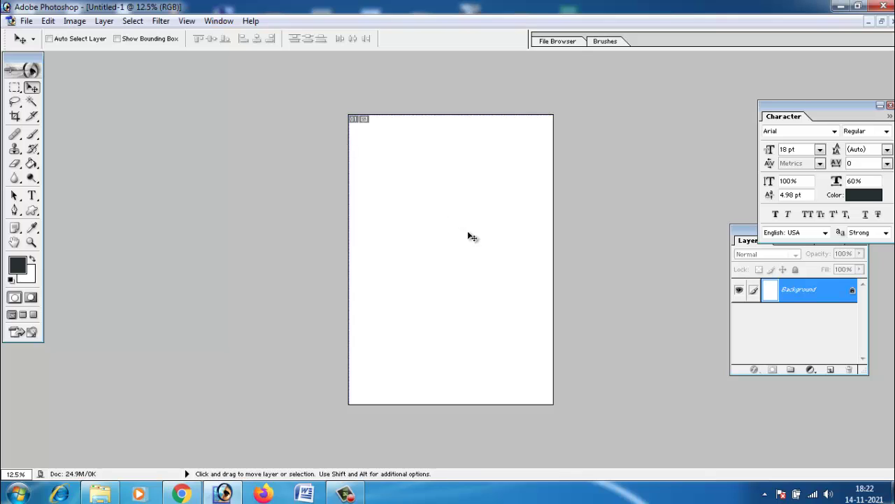
{"action": "key", "text": "ctrl+0"}
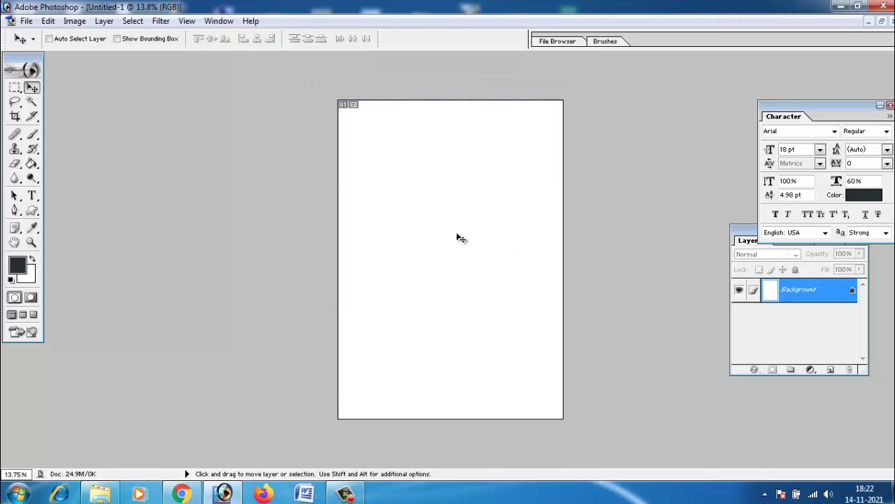
Paste the cut-out woman as Layer 1, enlarge it about 150% and move it near the top
{"action": "left_click", "coordinate": [47, 21]}
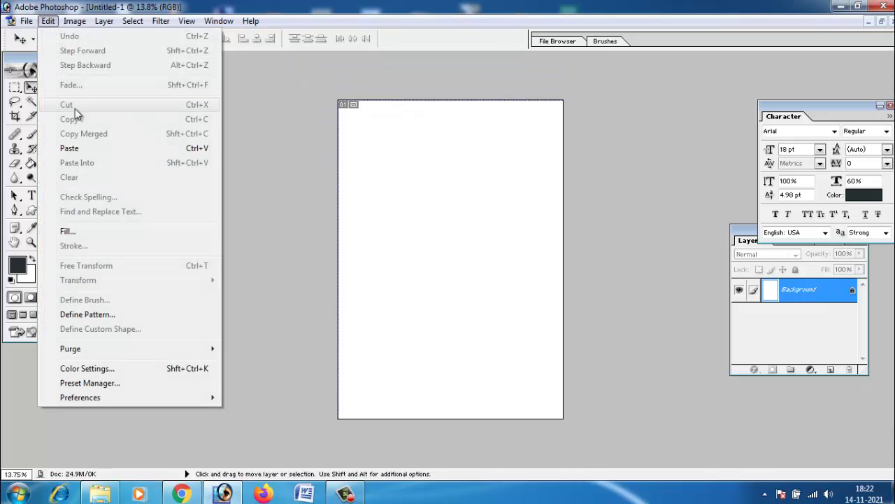
{"action": "left_click", "coordinate": [78, 147]}
{"action": "mouse_move", "coordinate": [470, 272]}
{"action": "left_mouse_down"}
{"action": "mouse_move", "coordinate": [411, 337]}
{"action": "mouse_move", "coordinate": [426, 307]}
{"action": "left_mouse_up"}
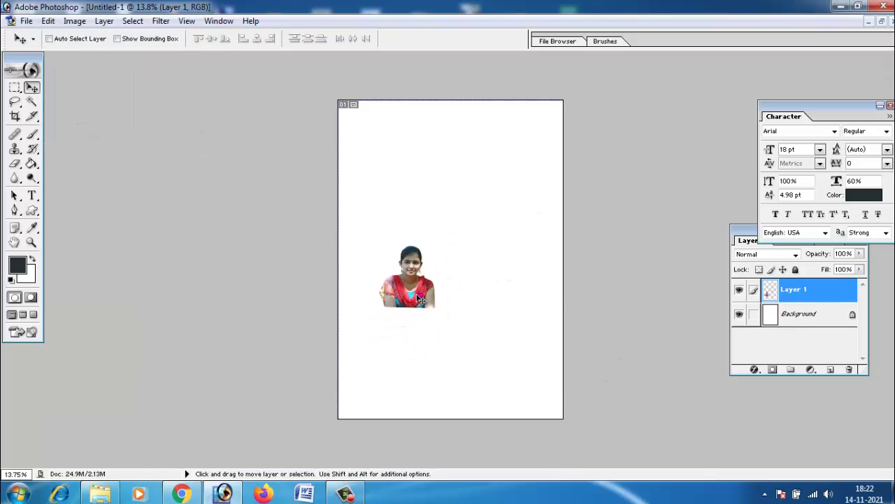
{"action": "key", "text": "ctrl+t"}
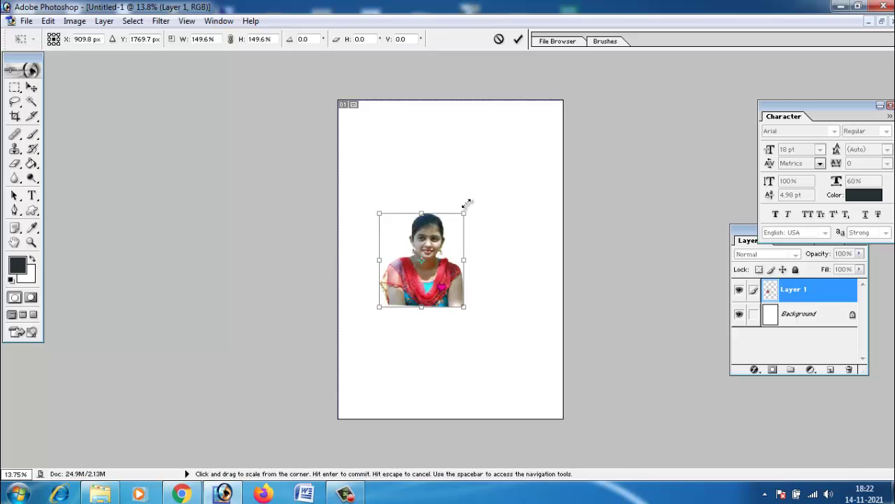
{"action": "left_click_drag", "start_coordinate": [439, 245], "coordinate": [473, 193]}
{"action": "key", "text": "Return"}
{"action": "left_click_drag", "start_coordinate": [446, 271], "coordinate": [434, 176]}
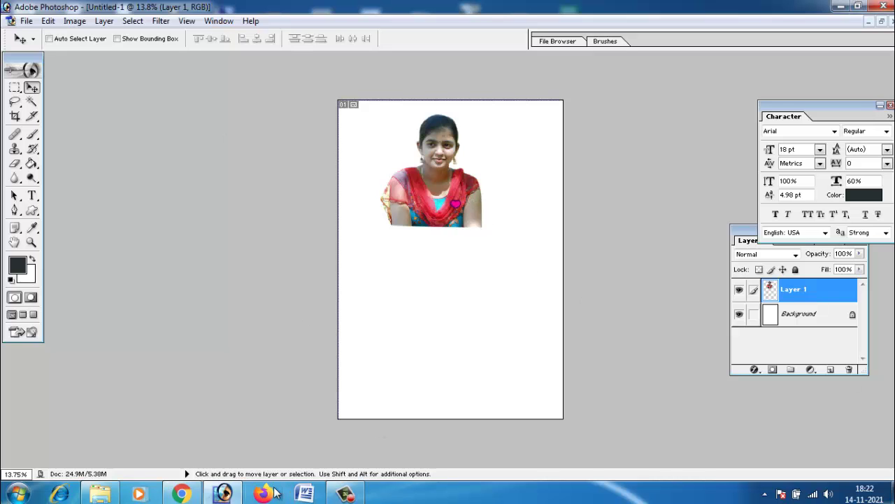
Preview the sari templates in ACDSee from M05 onward, finishing back on M13
{"action": "left_click", "coordinate": [105, 495]}
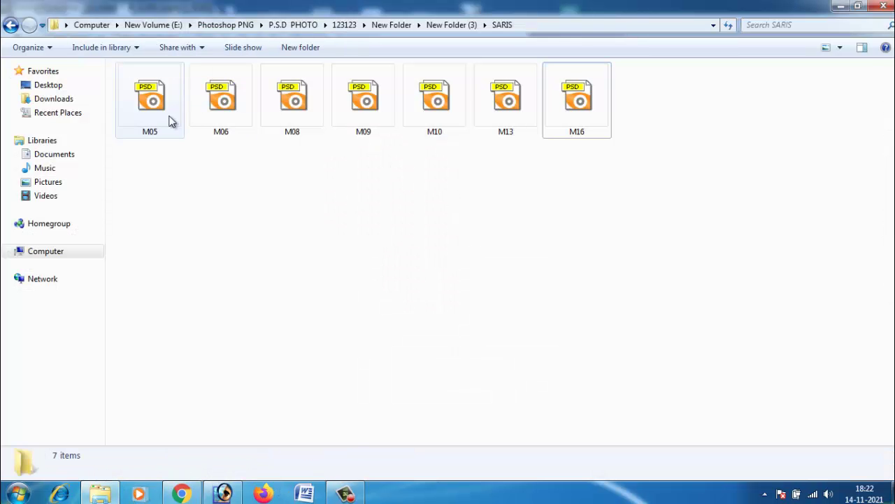
{"action": "double_click", "coordinate": [171, 121]}
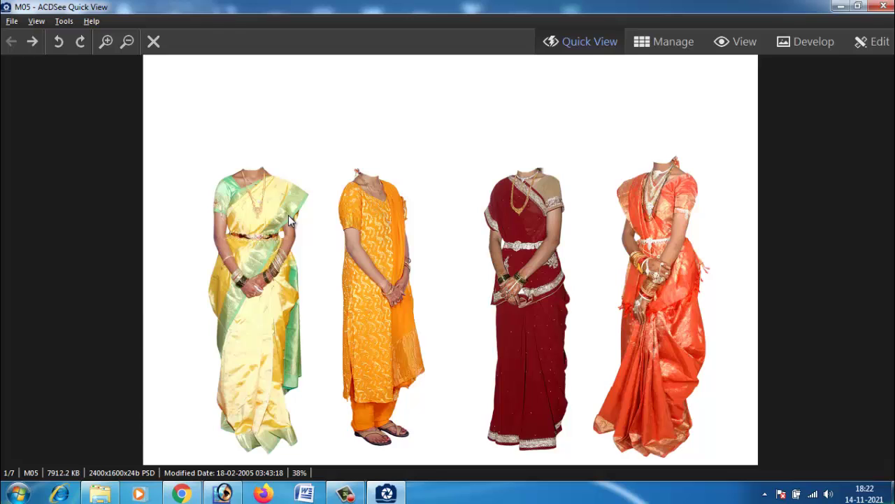
{"action": "left_click", "coordinate": [33, 42]}
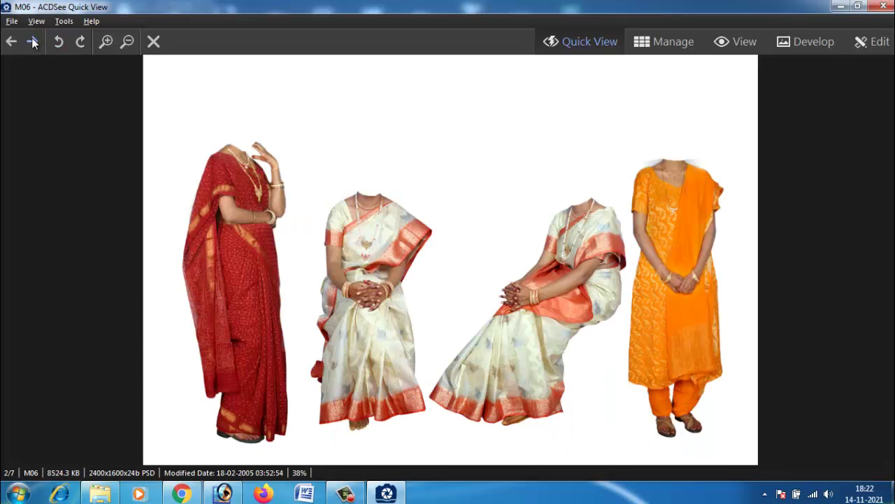
{"action": "left_click", "coordinate": [33, 42]}
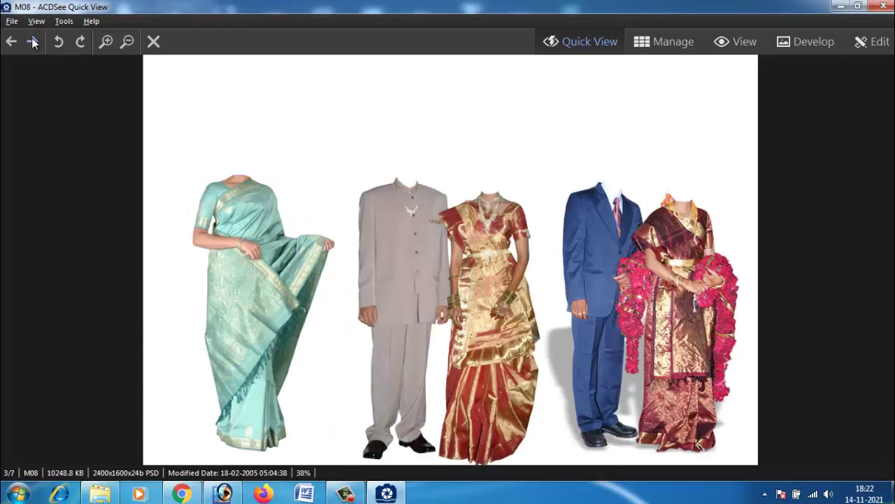
{"action": "left_click", "coordinate": [33, 43]}
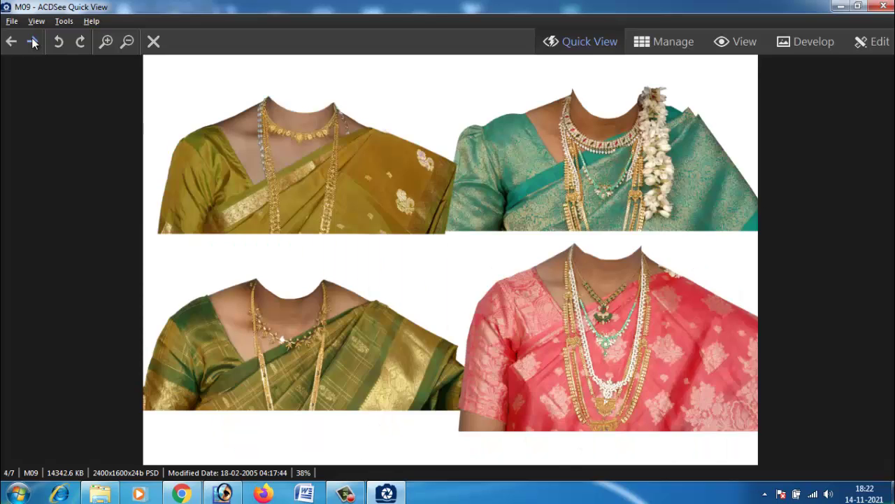
{"action": "left_click", "coordinate": [33, 43]}
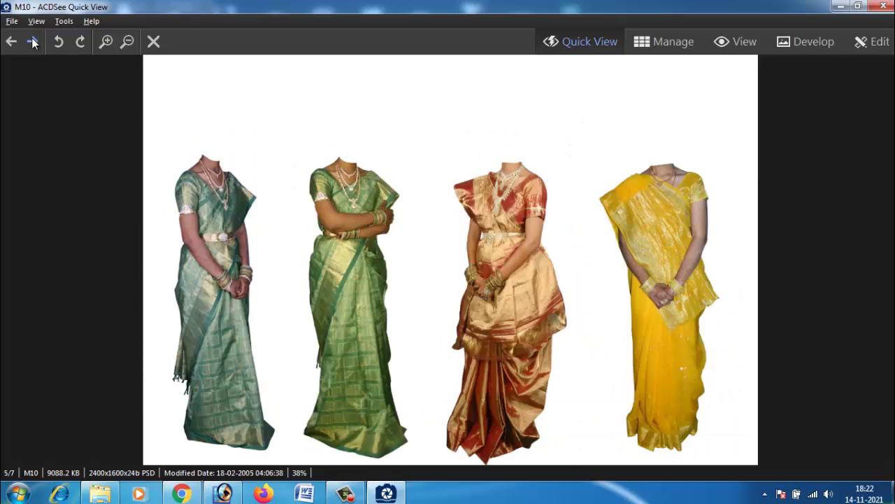
{"action": "left_click", "coordinate": [33, 43]}
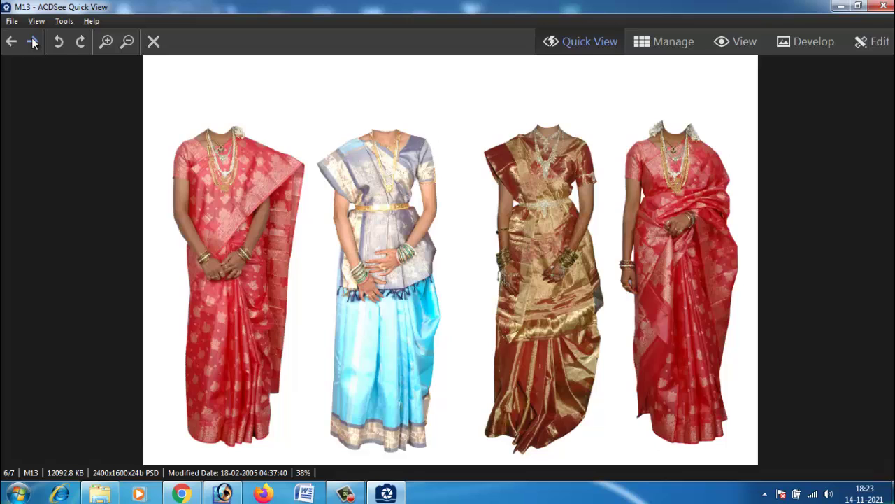
{"action": "left_click", "coordinate": [33, 43]}
{"action": "left_click", "coordinate": [11, 42]}
Open M13.psd and drag its rightmost red saree into Untitled-1 as Layer 2
{"action": "left_click", "coordinate": [883, 8]}
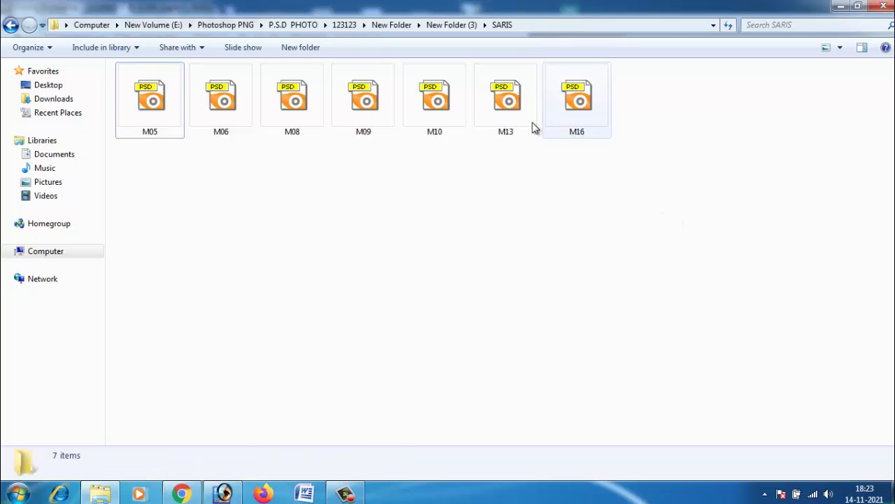
{"action": "mouse_move", "coordinate": [521, 124]}
{"action": "left_mouse_down"}
{"action": "mouse_move", "coordinate": [493, 121]}
{"action": "mouse_move", "coordinate": [406, 316]}
{"action": "left_mouse_up"}
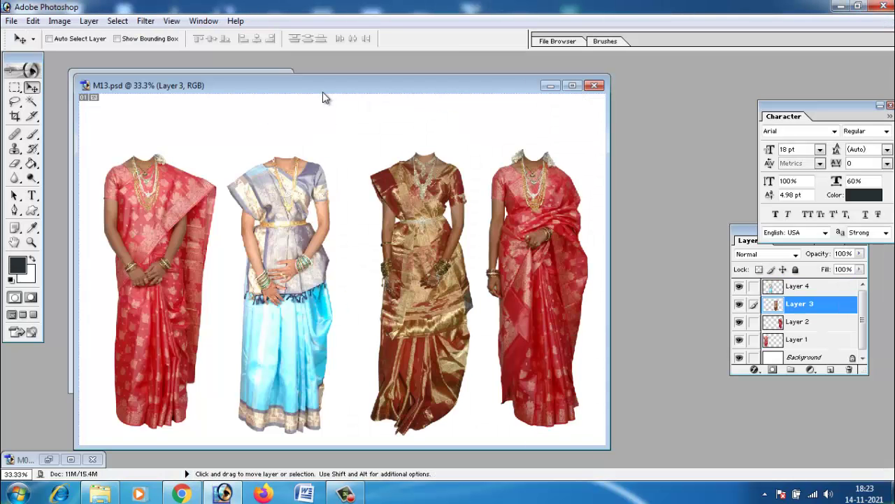
{"action": "mouse_move", "coordinate": [323, 91]}
{"action": "left_mouse_down"}
{"action": "mouse_move", "coordinate": [387, 197]}
{"action": "mouse_move", "coordinate": [357, 190]}
{"action": "left_mouse_up"}
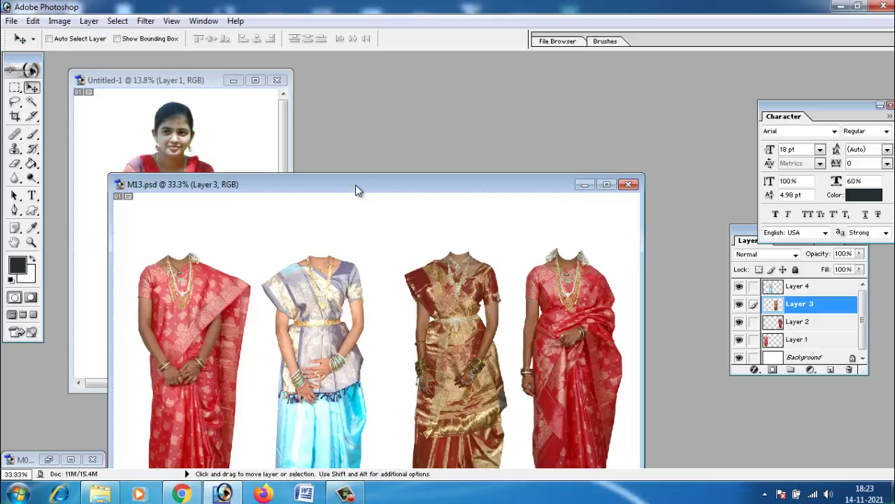
{"action": "left_click_drag", "start_coordinate": [330, 190], "coordinate": [445, 151]}
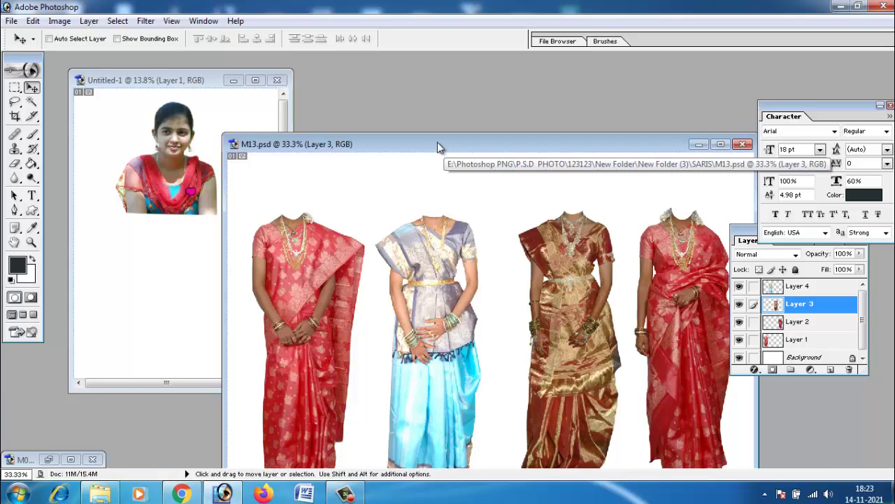
{"action": "left_click_drag", "start_coordinate": [437, 143], "coordinate": [427, 79]}
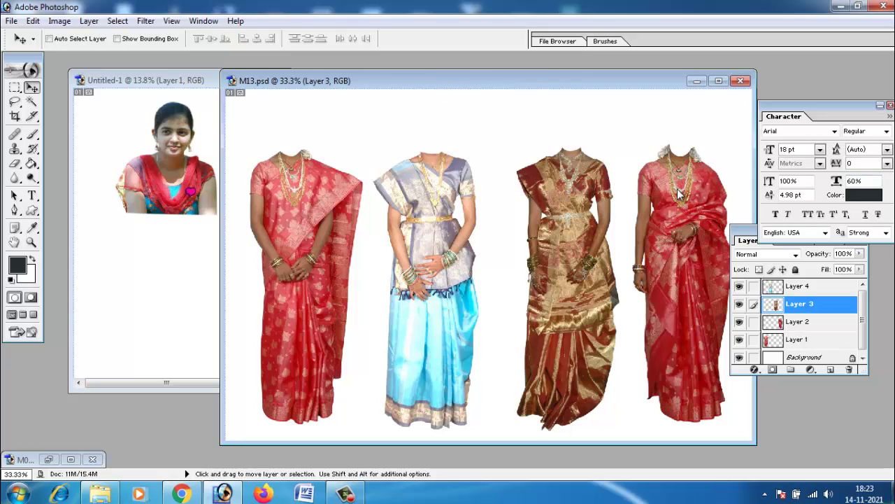
{"action": "left_click_drag", "start_coordinate": [677, 189], "coordinate": [172, 218]}
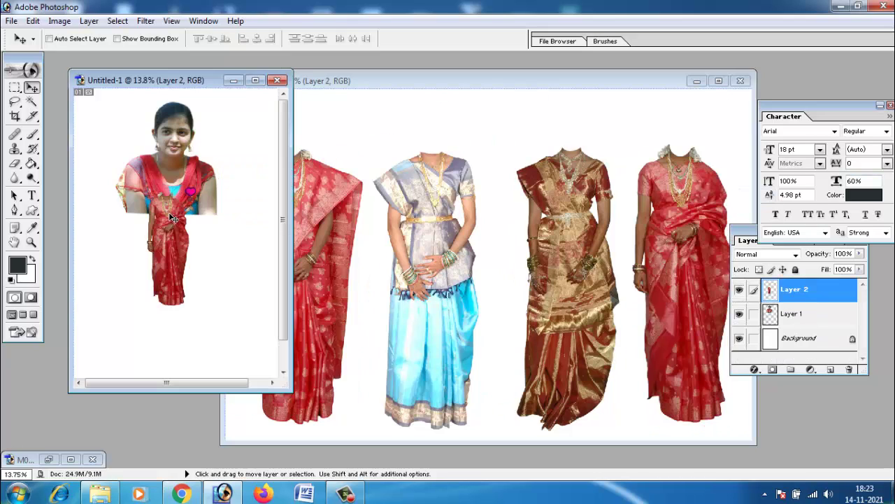
Scale the red saree up to about 442% so it fills the lower page
{"action": "left_click", "coordinate": [256, 82]}
{"action": "left_click_drag", "start_coordinate": [435, 273], "coordinate": [396, 341]}
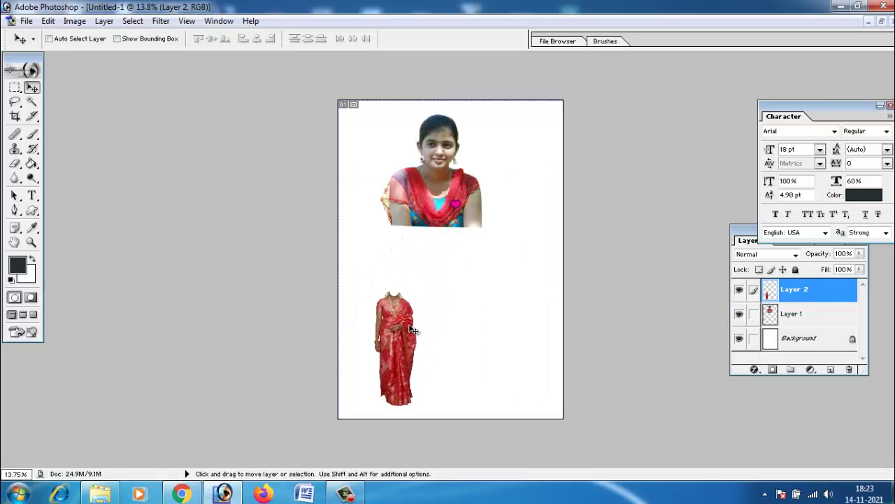
{"action": "key", "text": "ctrl+t"}
{"action": "left_click_drag", "start_coordinate": [416, 292], "coordinate": [630, 71]}
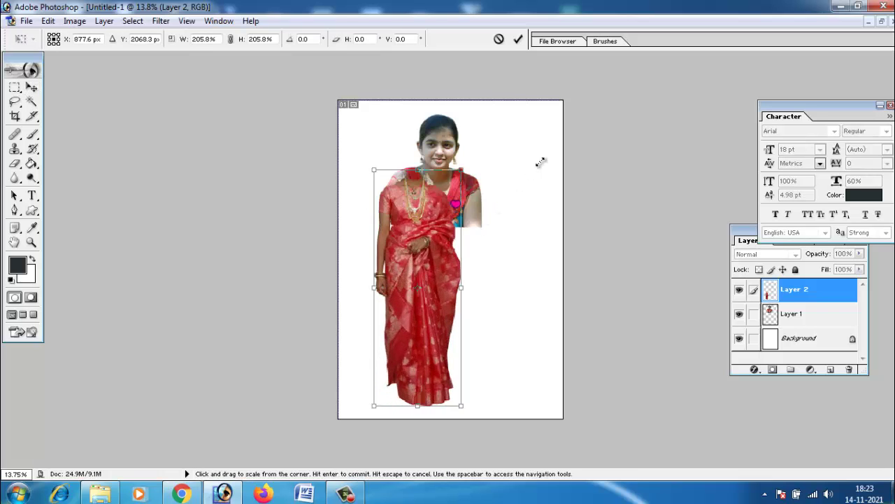
{"action": "left_click_drag", "start_coordinate": [444, 223], "coordinate": [443, 421]}
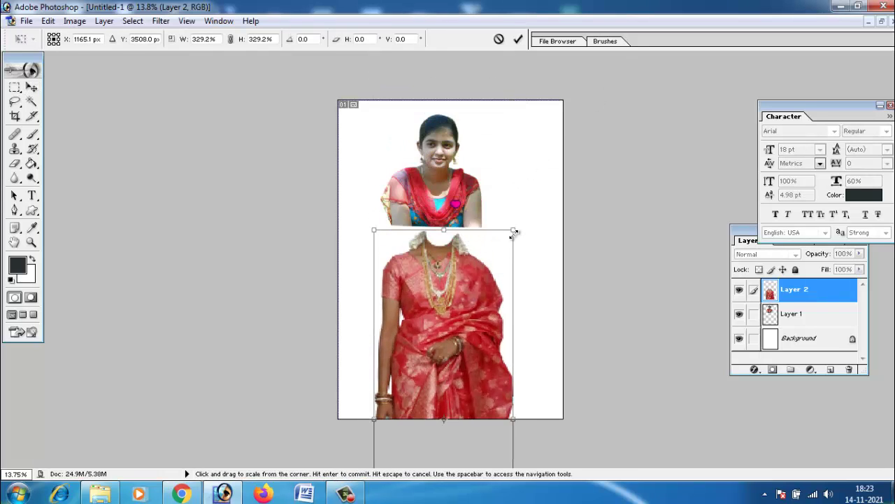
{"action": "left_click_drag", "start_coordinate": [513, 234], "coordinate": [612, 126]}
{"action": "left_click_drag", "start_coordinate": [468, 254], "coordinate": [450, 292]}
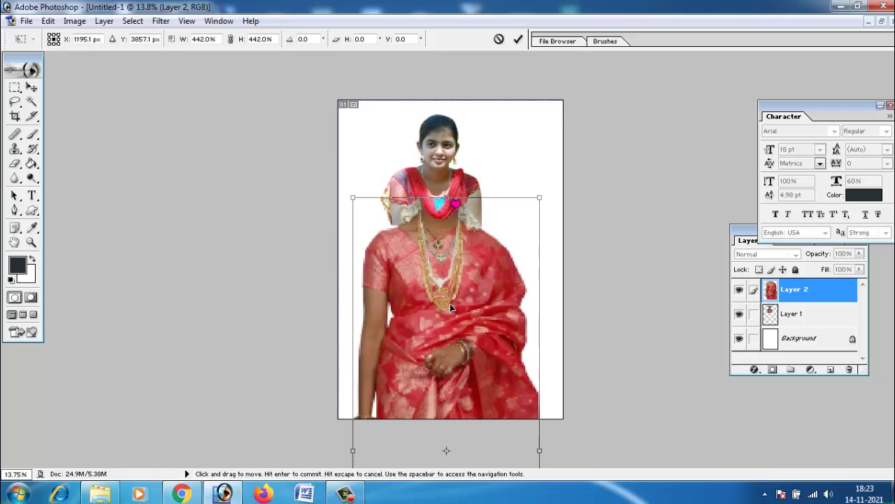
{"action": "key", "text": "Return"}
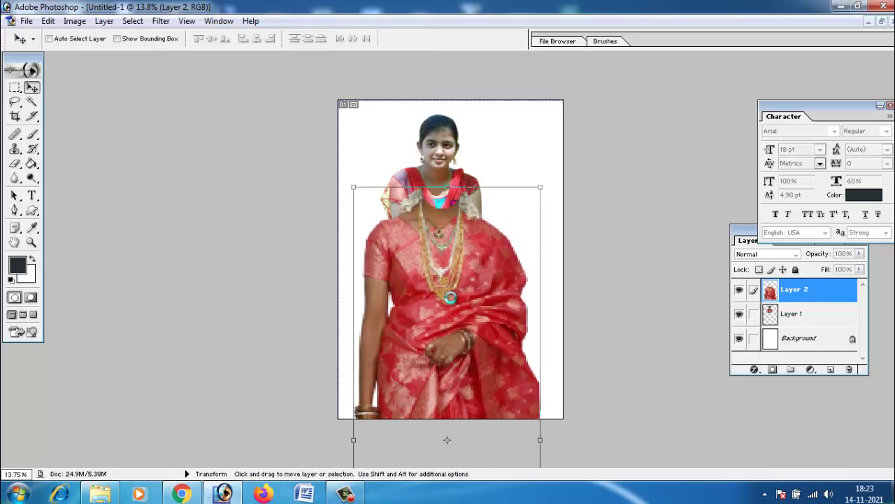
Select Layer 1 and move the woman's head down onto the saree neckline
{"action": "key", "text": "ctrl+0"}
{"action": "right_click", "coordinate": [427, 126]}
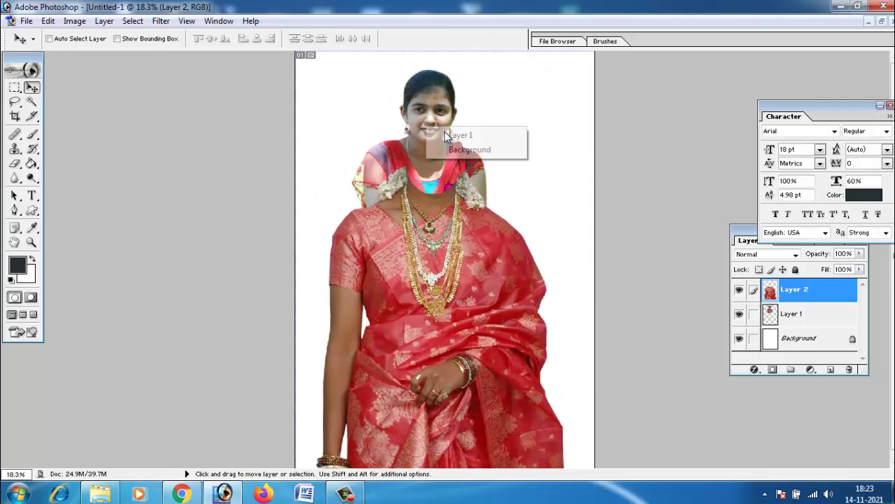
{"action": "left_click", "coordinate": [454, 133]}
{"action": "left_click_drag", "start_coordinate": [429, 121], "coordinate": [429, 149]}
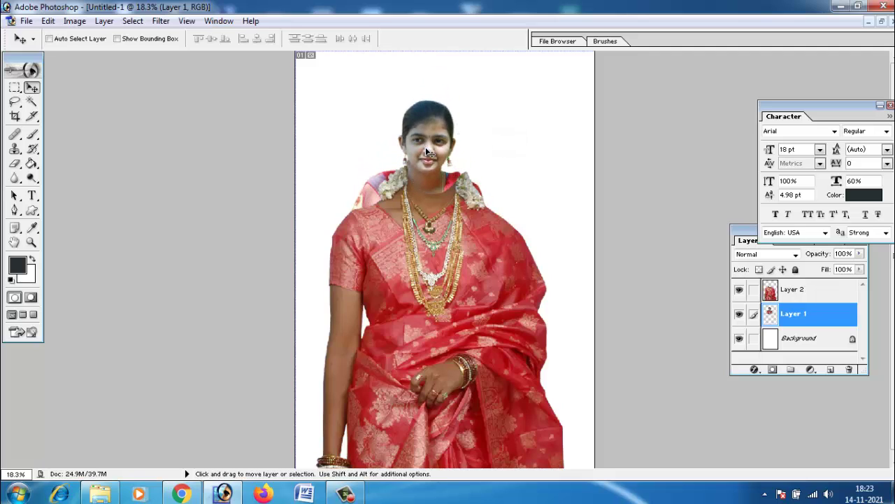
Resize the woman's photo to 173.7% and position her head over the saree neckline
{"action": "key", "text": "ctrl+t"}
{"action": "left_click_drag", "start_coordinate": [487, 99], "coordinate": [550, 49]}
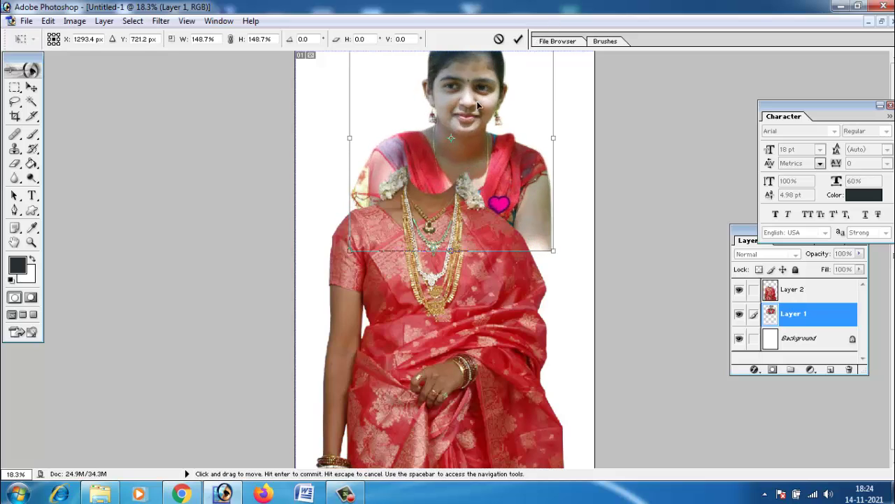
{"action": "mouse_move", "coordinate": [474, 113]}
{"action": "left_mouse_down"}
{"action": "mouse_move", "coordinate": [445, 138]}
{"action": "mouse_move", "coordinate": [445, 149]}
{"action": "left_mouse_up"}
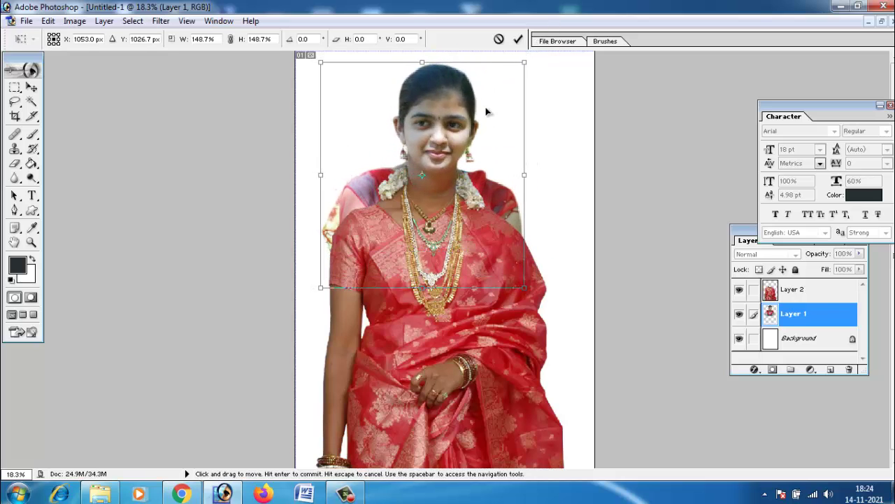
{"action": "left_click_drag", "start_coordinate": [525, 64], "coordinate": [542, 46]}
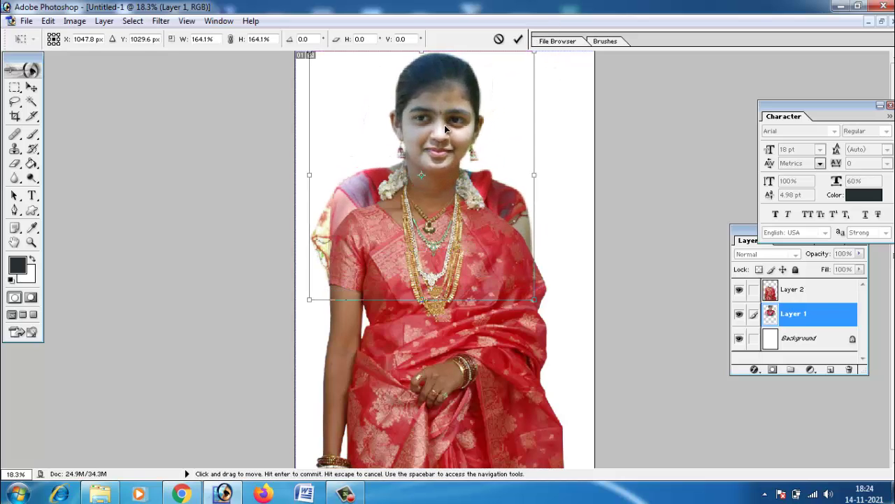
{"action": "mouse_move", "coordinate": [456, 114]}
{"action": "left_mouse_down"}
{"action": "mouse_move", "coordinate": [443, 140]}
{"action": "mouse_move", "coordinate": [450, 148]}
{"action": "mouse_move", "coordinate": [448, 132]}
{"action": "left_mouse_up"}
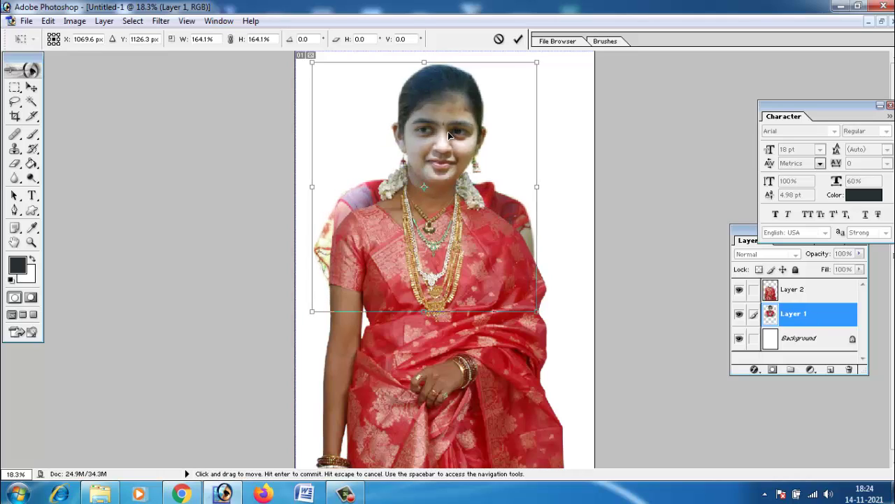
{"action": "left_click_drag", "start_coordinate": [453, 130], "coordinate": [450, 137]}
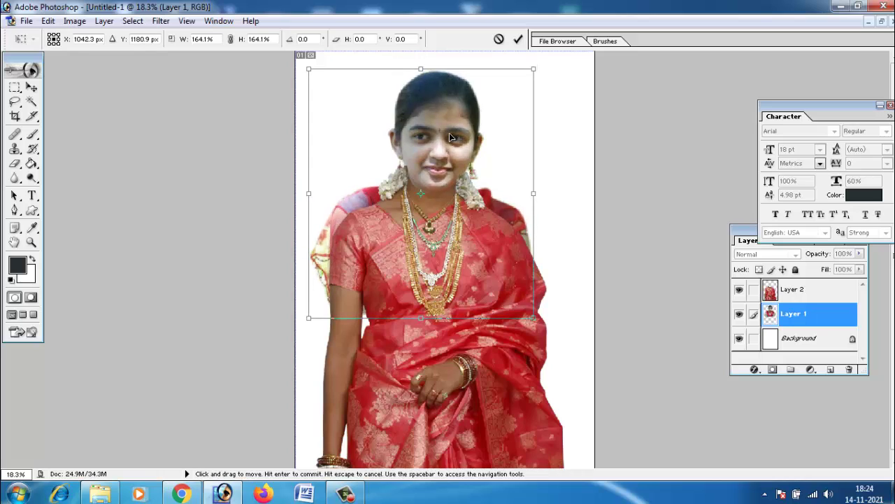
{"action": "mouse_move", "coordinate": [526, 64]}
{"action": "left_mouse_down"}
{"action": "mouse_move", "coordinate": [516, 73]}
{"action": "mouse_move", "coordinate": [529, 59]}
{"action": "left_mouse_up"}
{"action": "left_click_drag", "start_coordinate": [491, 130], "coordinate": [491, 128]}
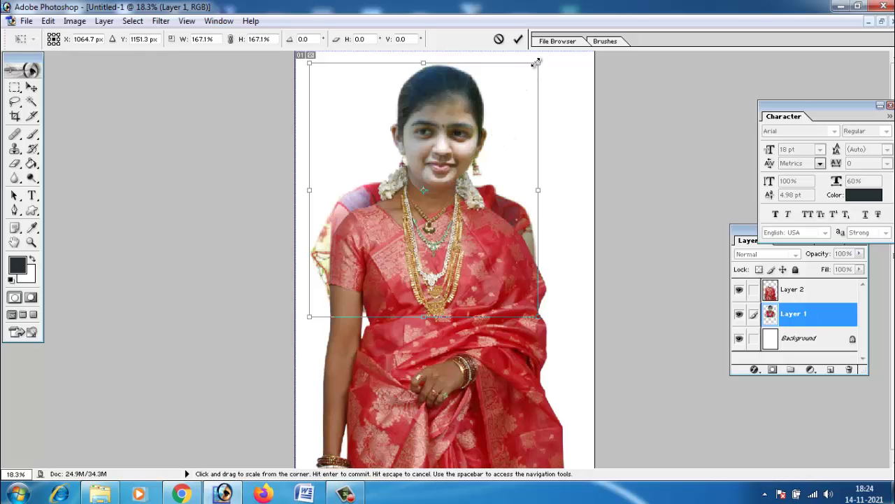
{"action": "left_click_drag", "start_coordinate": [538, 63], "coordinate": [563, 35]}
{"action": "left_click_drag", "start_coordinate": [511, 126], "coordinate": [491, 138]}
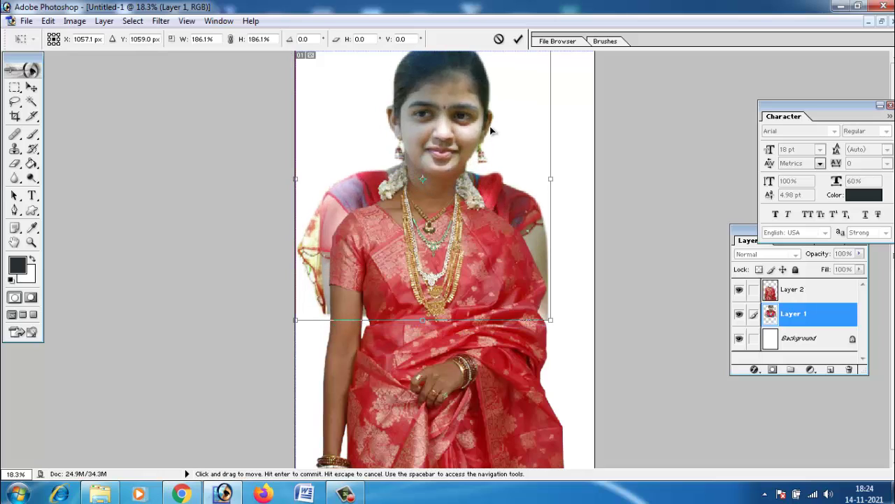
{"action": "left_click_drag", "start_coordinate": [490, 138], "coordinate": [495, 140]}
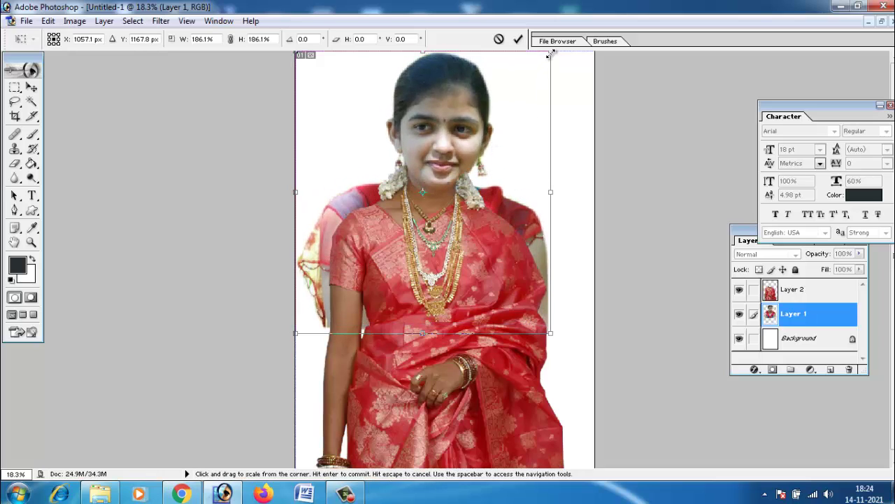
{"action": "left_click_drag", "start_coordinate": [550, 55], "coordinate": [542, 57]}
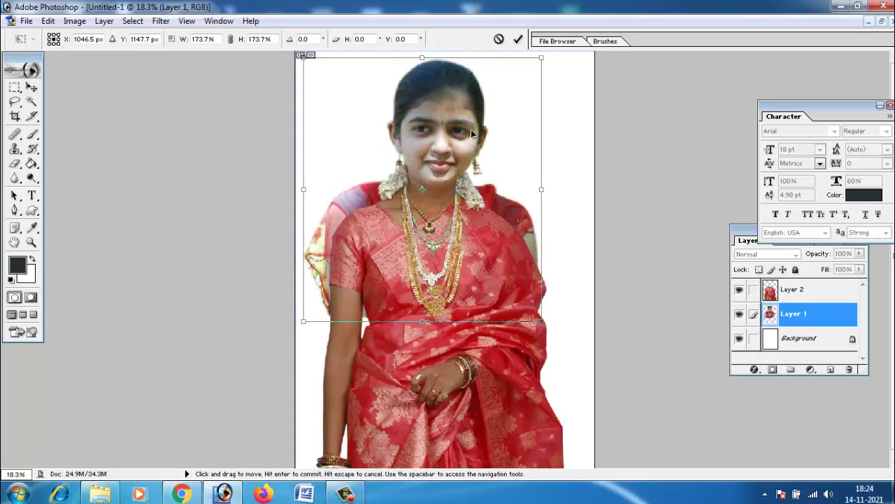
{"action": "left_click_drag", "start_coordinate": [472, 133], "coordinate": [473, 133]}
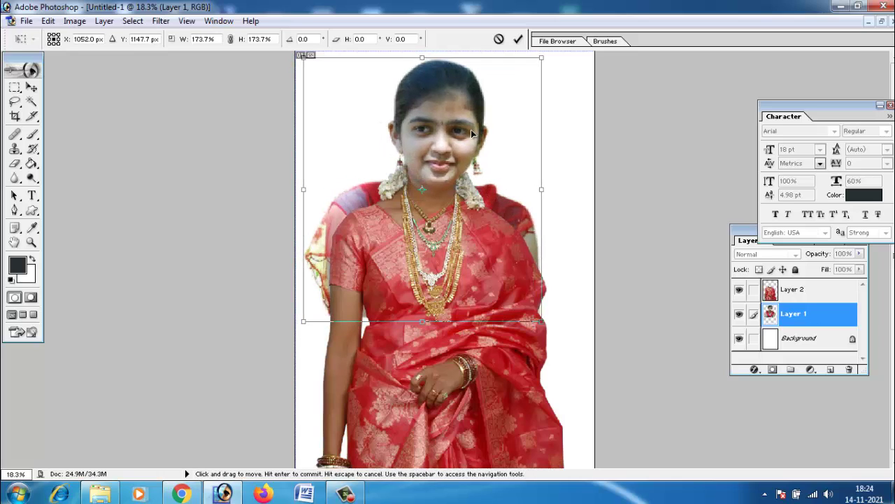
{"action": "key", "text": "Return"}
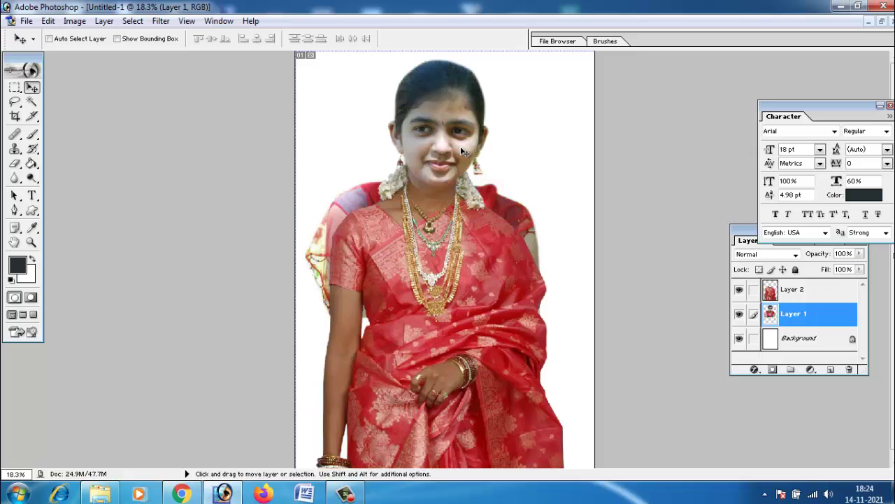
Nudge the head layer a few pixels left and right with the arrow keys
{"action": "key", "text": "Left"}
{"action": "key", "text": "Left"}
{"action": "key", "text": "Left"}
{"action": "key", "text": "Left"}
{"action": "key", "text": "Left"}
{"action": "key", "text": "Left"}
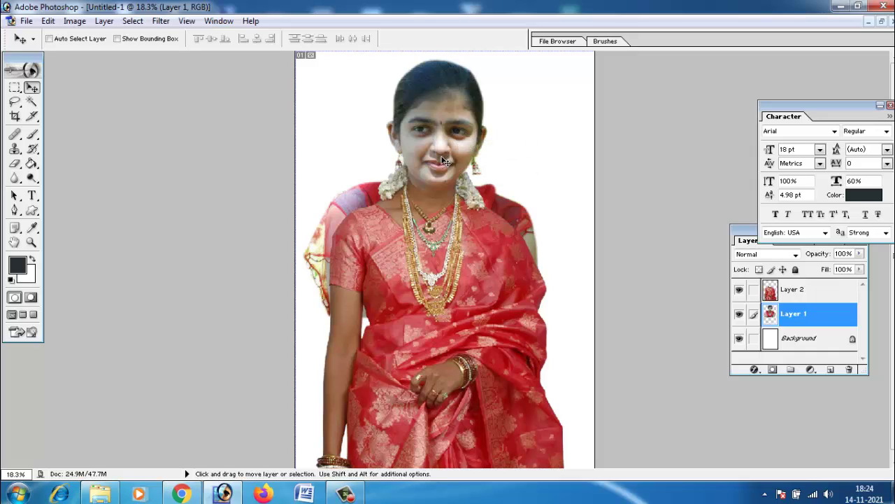
{"action": "key", "text": "Left"}
{"action": "key", "text": "Left"}
{"action": "key", "text": "Left"}
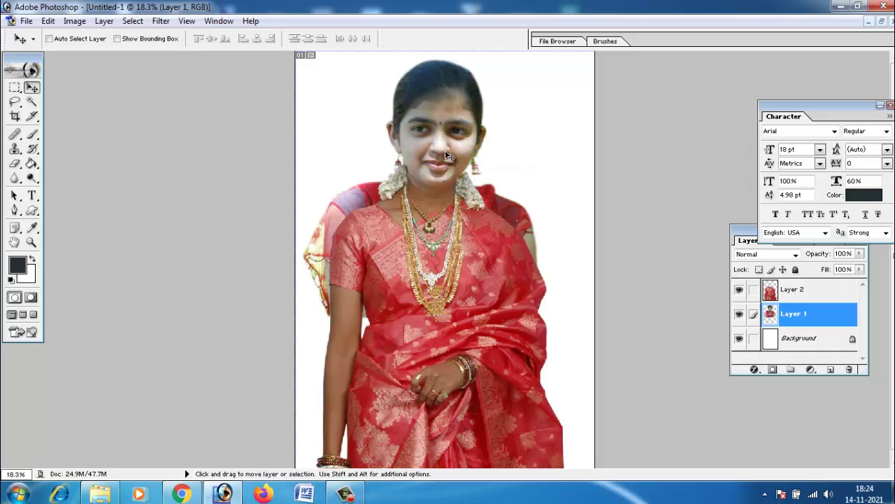
{"action": "key", "text": "Left"}
{"action": "key", "text": "Left"}
{"action": "key", "text": "Left"}
{"action": "key", "text": "Right"}
{"action": "key", "text": "Right"}
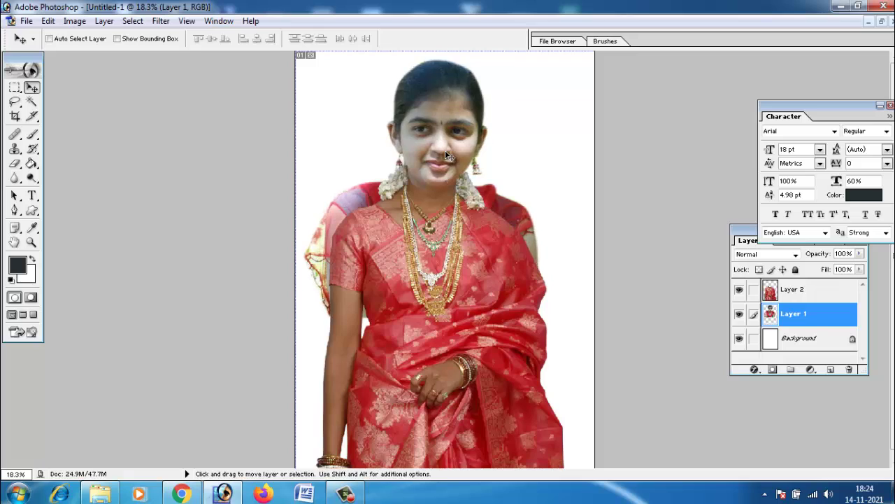
{"action": "key", "text": "Right"}
{"action": "key", "text": "Right"}
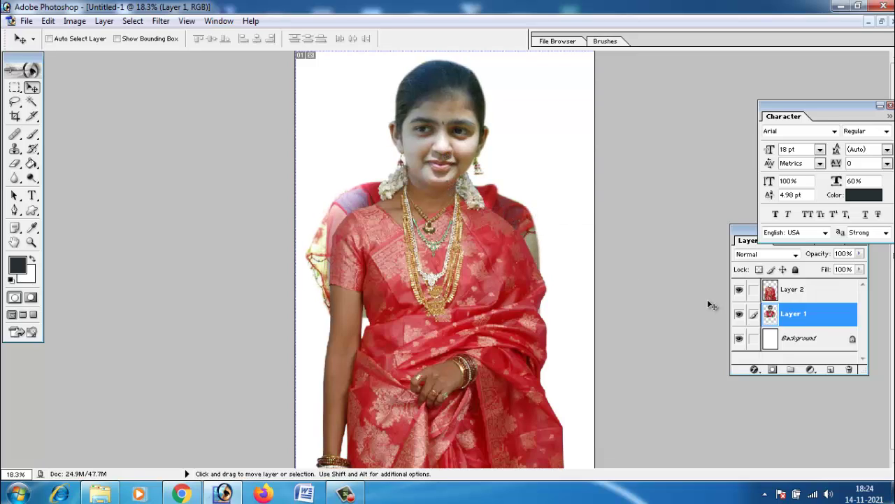
Erase the pink shoulder areas on both sides with a 302 px eraser brush
{"action": "left_click", "coordinate": [739, 314]}
{"action": "left_click", "coordinate": [740, 314]}
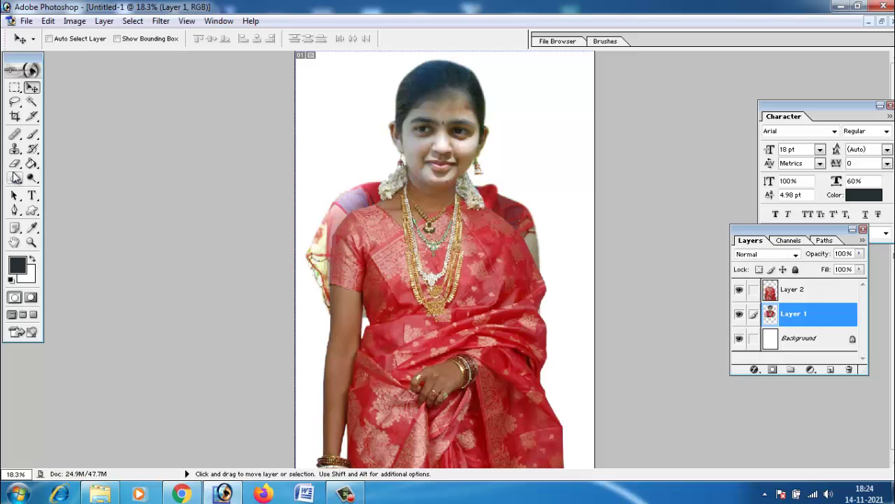
{"action": "left_click", "coordinate": [14, 163]}
{"action": "left_click_drag", "start_coordinate": [375, 185], "coordinate": [372, 182]}
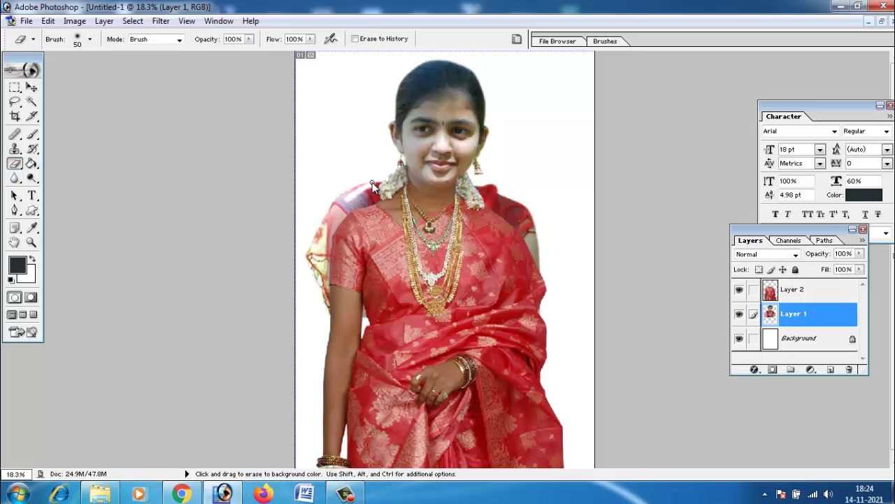
{"action": "key", "text": "bracketright"}
{"action": "key", "text": "bracketright"}
{"action": "key", "text": "bracketright"}
{"action": "left_click", "coordinate": [90, 40]}
{"action": "left_click_drag", "start_coordinate": [112, 77], "coordinate": [122, 75]}
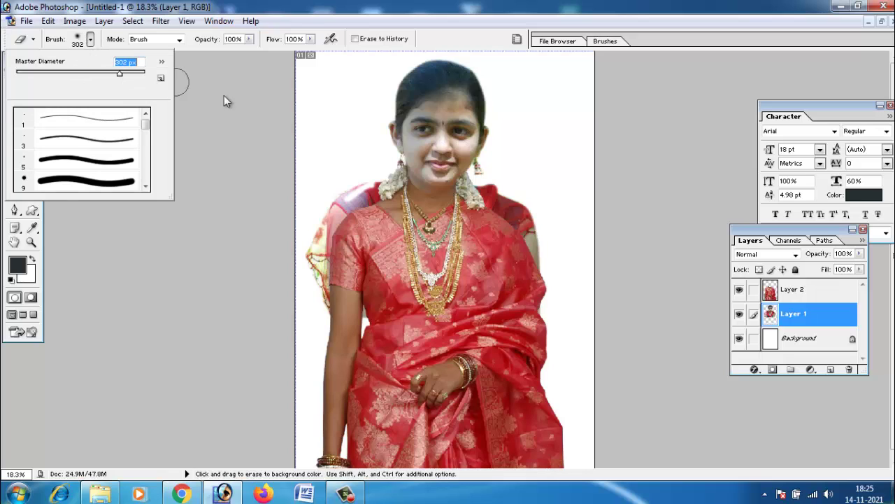
{"action": "left_click", "coordinate": [357, 186]}
{"action": "mouse_move", "coordinate": [385, 177]}
{"action": "left_mouse_down"}
{"action": "mouse_move", "coordinate": [326, 208]}
{"action": "mouse_move", "coordinate": [326, 298]}
{"action": "left_mouse_up"}
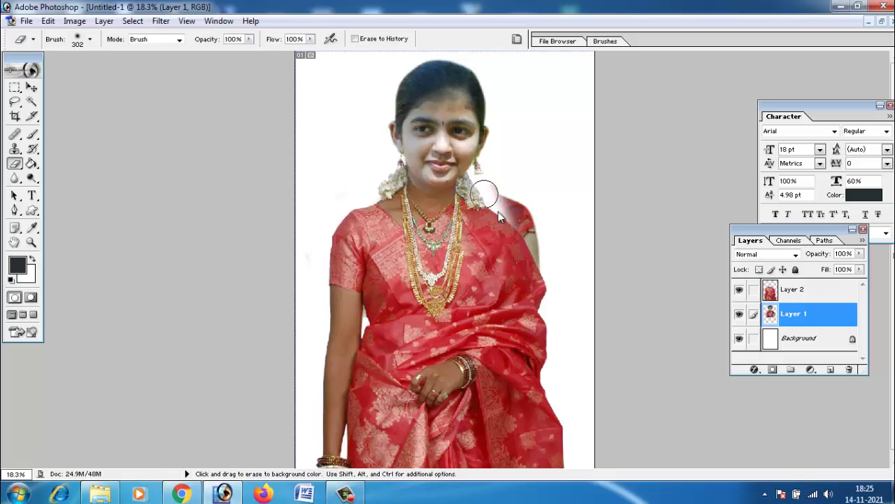
{"action": "left_click_drag", "start_coordinate": [558, 299], "coordinate": [521, 209]}
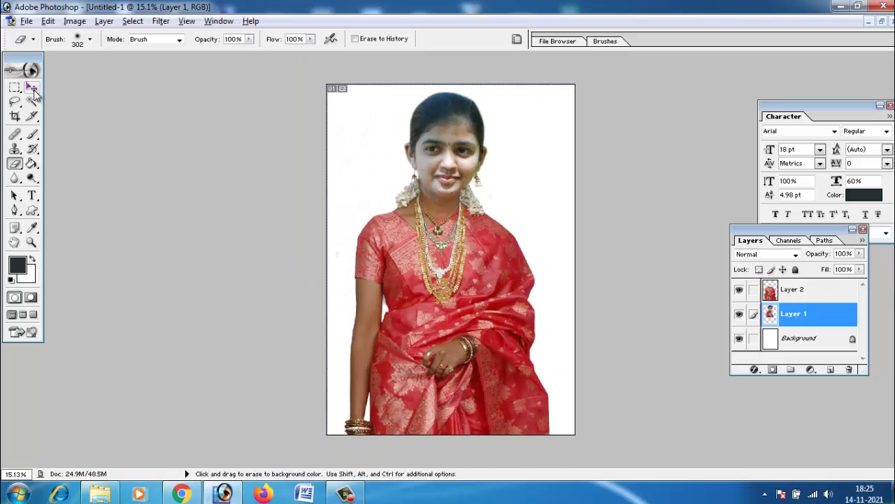
Scale the head layer down to 82.6% and shift it up-right onto the sari
{"action": "left_click", "coordinate": [32, 88]}
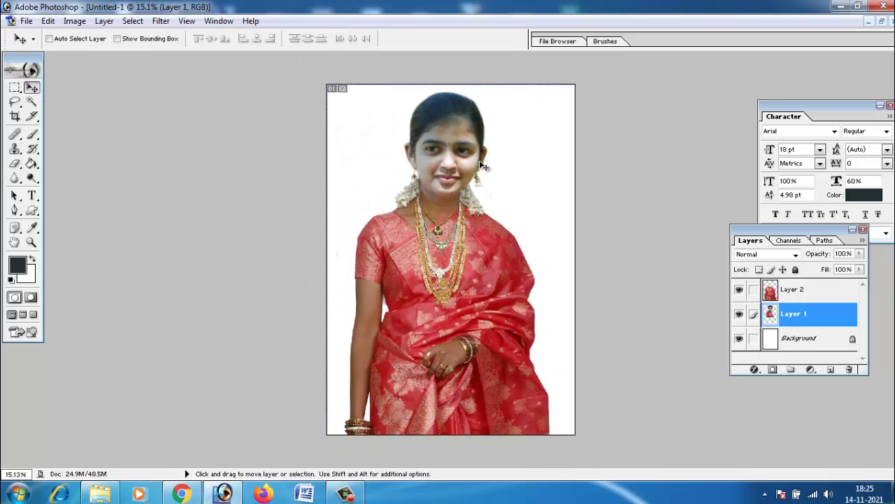
{"action": "key", "text": "ctrl+t"}
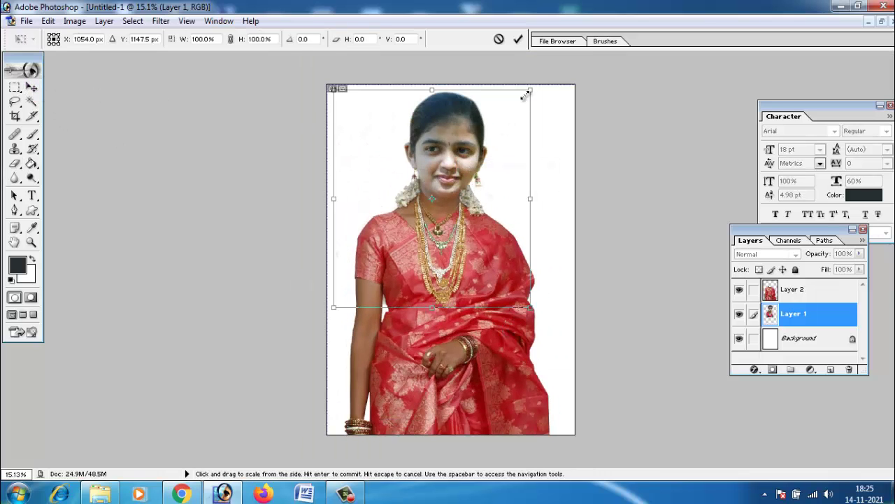
{"action": "left_click_drag", "start_coordinate": [525, 92], "coordinate": [490, 129]}
{"action": "mouse_move", "coordinate": [443, 173]}
{"action": "left_mouse_down"}
{"action": "mouse_move", "coordinate": [464, 149]}
{"action": "mouse_move", "coordinate": [462, 163]}
{"action": "left_mouse_up"}
{"action": "key", "text": "Return"}
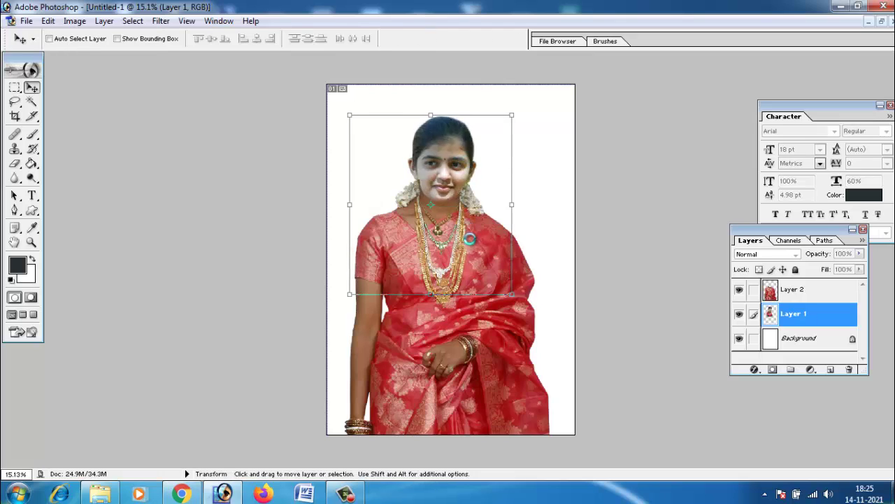
{"action": "key", "text": "ctrl+0"}
{"action": "scroll", "coordinate": [488, 323], "scroll_direction": "up", "scroll_amount": 1}
Try erasing the mouth area and jasmine flowers on Layer 2, then undo both
{"action": "left_click_drag", "start_coordinate": [488, 323], "coordinate": [482, 298]}
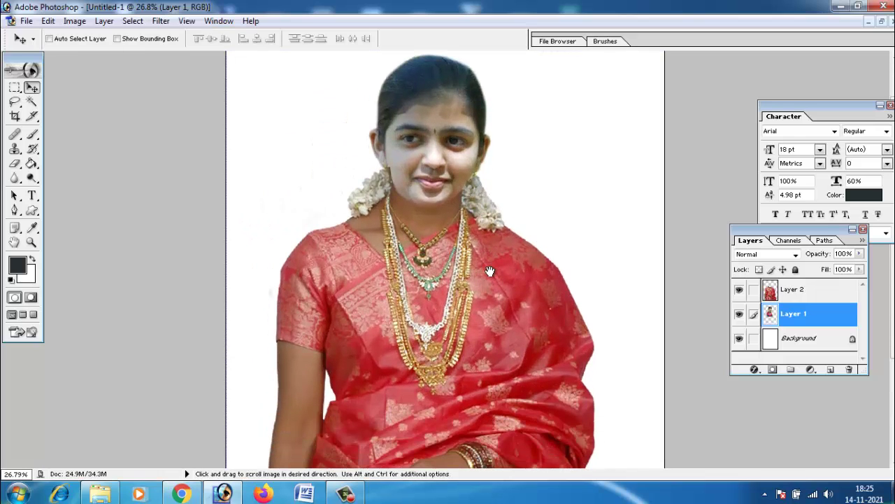
{"action": "right_click", "coordinate": [422, 221]}
{"action": "left_click", "coordinate": [448, 228]}
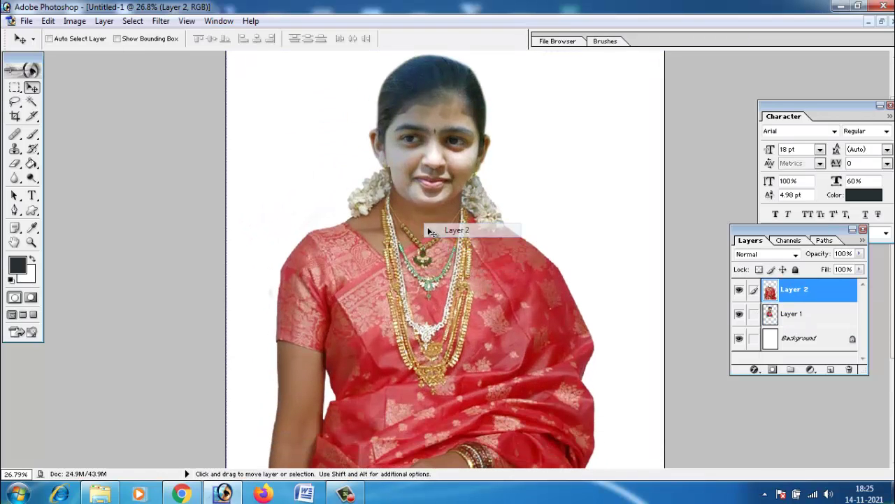
{"action": "left_click", "coordinate": [15, 163]}
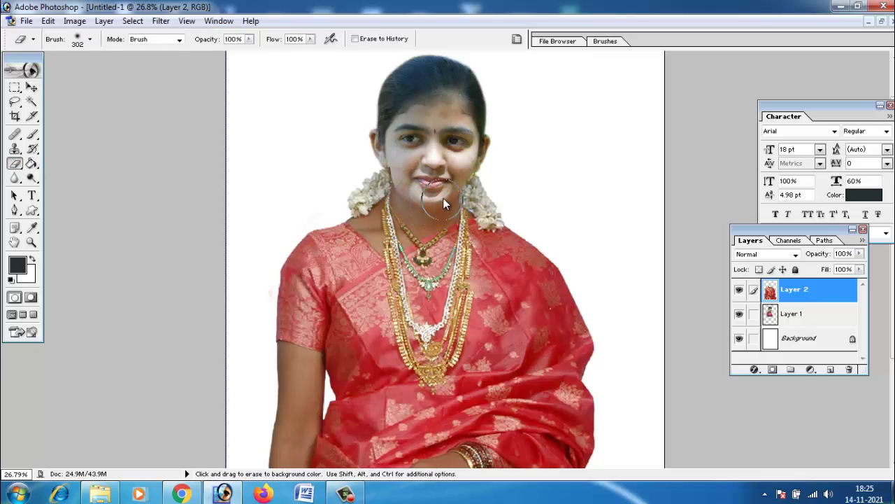
{"action": "key", "text": "ctrl+z"}
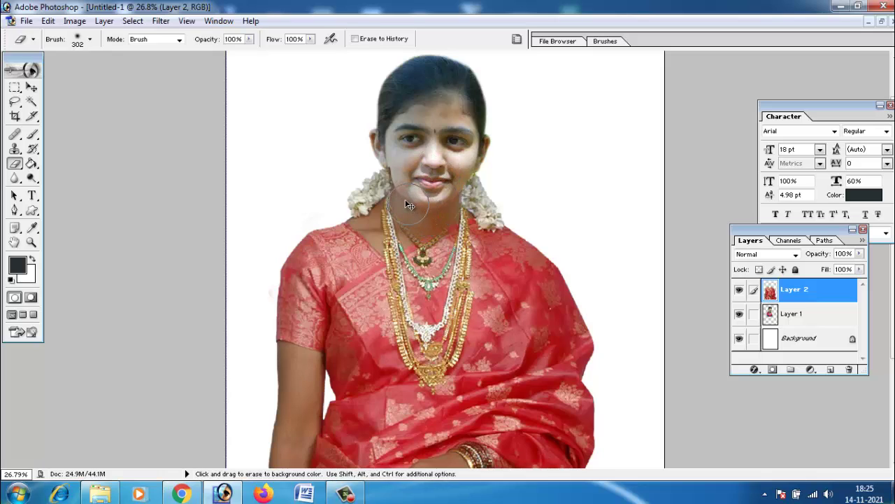
{"action": "left_click_drag", "start_coordinate": [388, 197], "coordinate": [330, 201]}
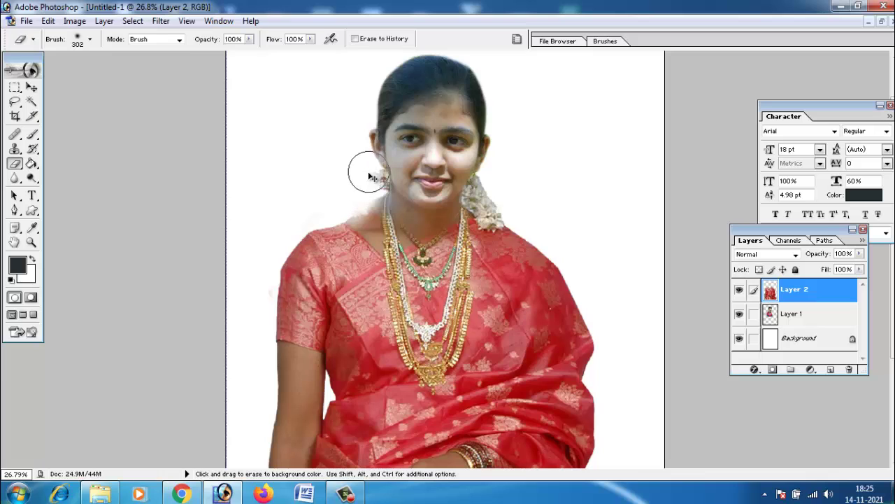
{"action": "key", "text": "ctrl+z"}
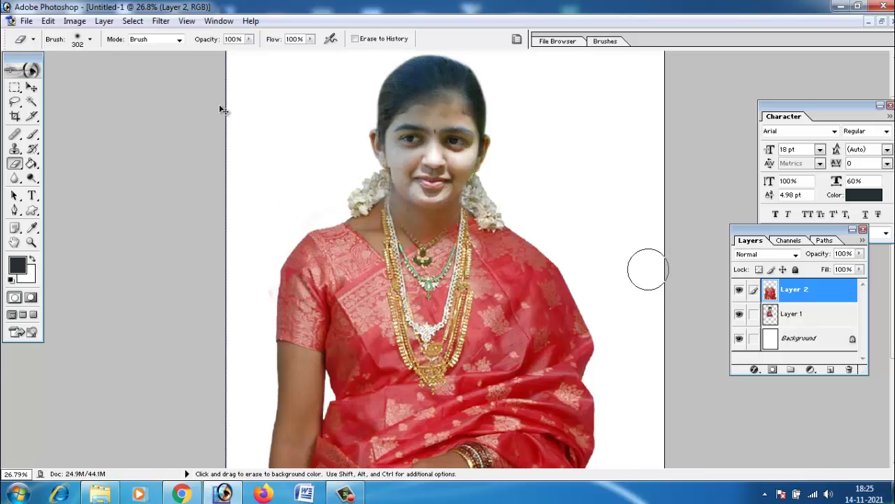
Return to the Move tool, zoom out, and make Layer 1 active
{"action": "left_click", "coordinate": [31, 87]}
{"action": "key", "text": "ctrl+minus"}
{"action": "key", "text": "ctrl+minus"}
{"action": "key", "text": "ctrl+minus"}
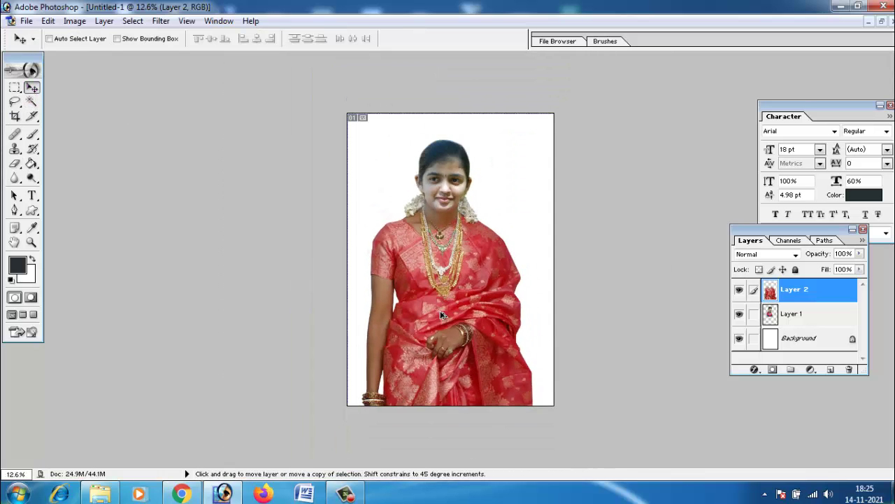
{"action": "scroll", "coordinate": [448, 318], "scroll_direction": "up", "scroll_amount": 1}
{"action": "scroll", "coordinate": [448, 318], "scroll_direction": "up", "scroll_amount": 1}
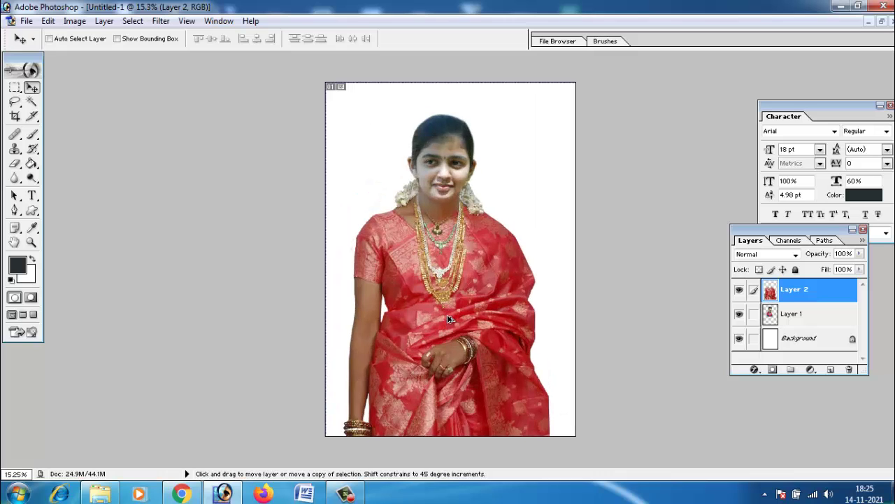
{"action": "scroll", "coordinate": [449, 318], "scroll_direction": "up", "scroll_amount": 2}
{"action": "scroll", "coordinate": [448, 315], "scroll_direction": "up", "scroll_amount": 2}
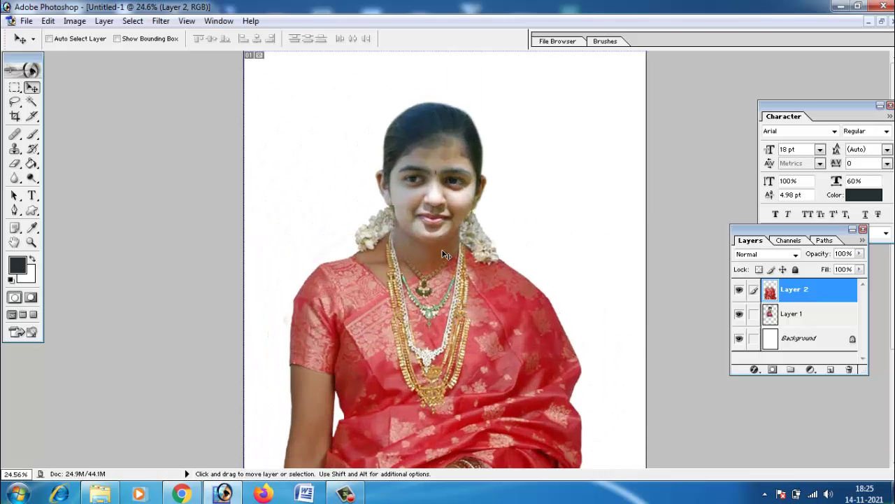
{"action": "right_click", "coordinate": [434, 201]}
{"action": "left_click", "coordinate": [458, 210]}
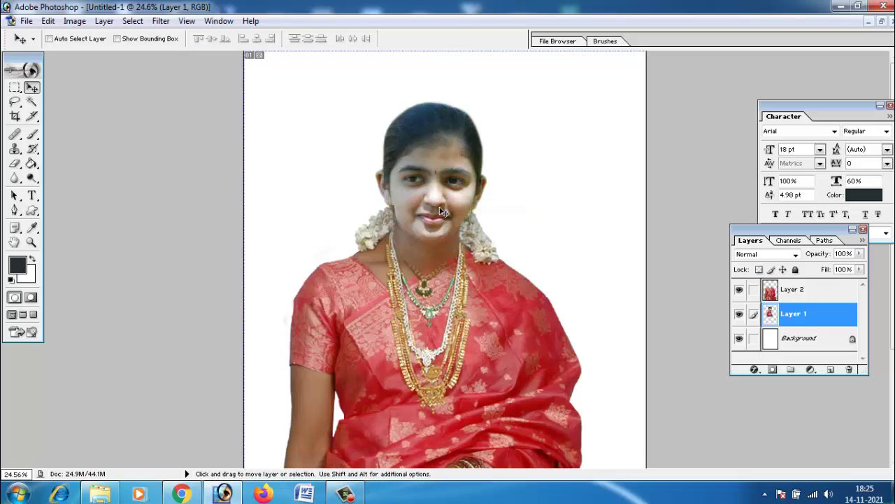
{"action": "right_click", "coordinate": [442, 195]}
{"action": "left_click", "coordinate": [447, 217]}
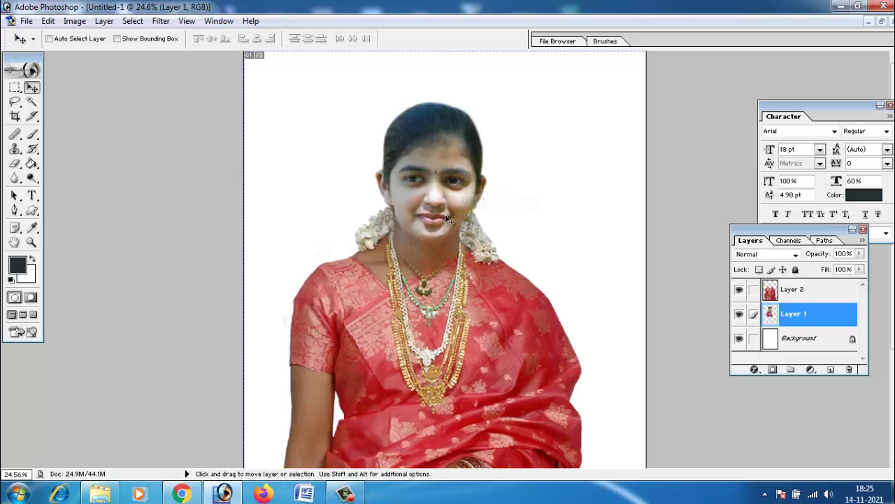
Apply Levels to the woman's layer with input levels 34, 1.00, 253
{"action": "left_click", "coordinate": [74, 21]}
{"action": "mouse_move", "coordinate": [105, 56]}
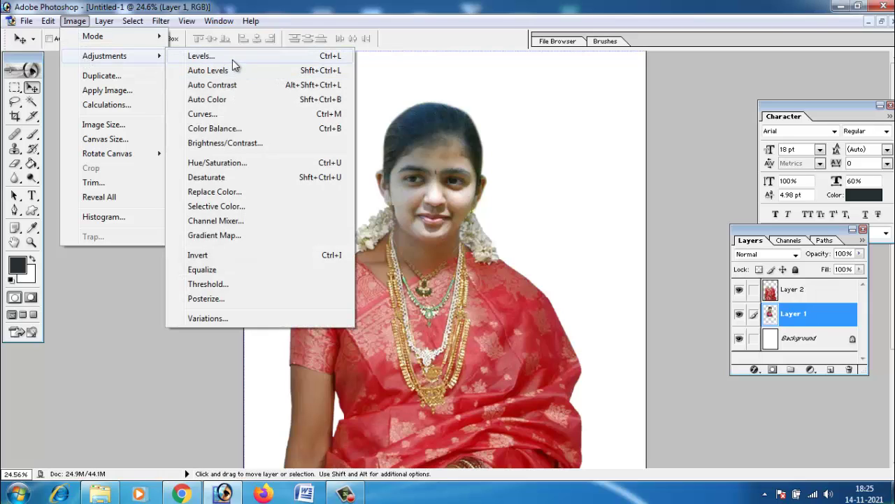
{"action": "left_click", "coordinate": [231, 57]}
{"action": "left_click_drag", "start_coordinate": [148, 190], "coordinate": [172, 191]}
{"action": "left_click_drag", "start_coordinate": [235, 62], "coordinate": [174, 57]}
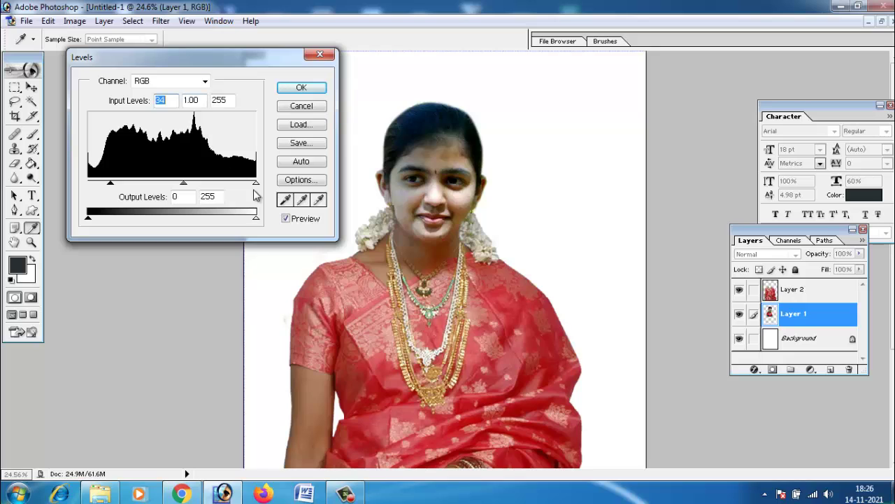
{"action": "mouse_move", "coordinate": [256, 184]}
{"action": "left_mouse_down"}
{"action": "mouse_move", "coordinate": [236, 190]}
{"action": "mouse_move", "coordinate": [256, 187]}
{"action": "left_mouse_up"}
Cancel the Levels dialog and apply Auto Levels to the head layer
{"action": "left_click", "coordinate": [313, 110]}
{"action": "key", "text": "v"}
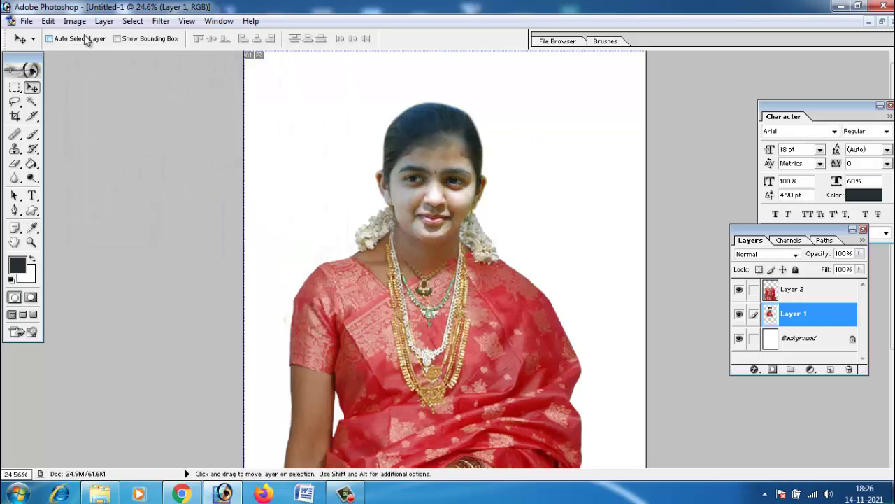
{"action": "left_click", "coordinate": [75, 21]}
{"action": "left_click", "coordinate": [227, 71]}
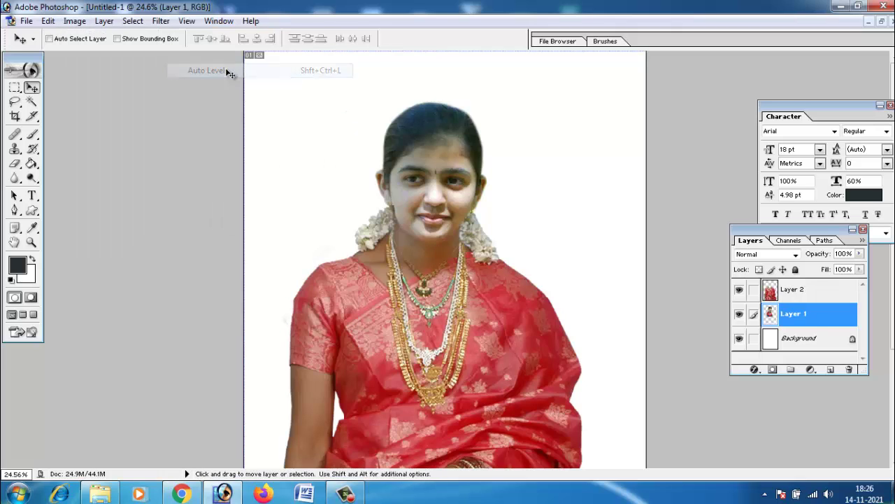
Try Auto Color on the head layer, undo it, and return to the Adjustments menu
{"action": "left_click", "coordinate": [75, 21]}
{"action": "mouse_move", "coordinate": [104, 56]}
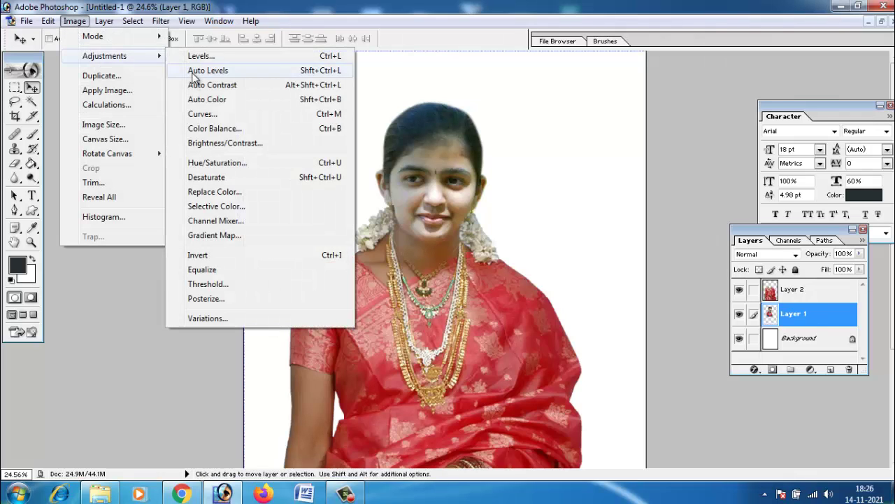
{"action": "left_click", "coordinate": [193, 100]}
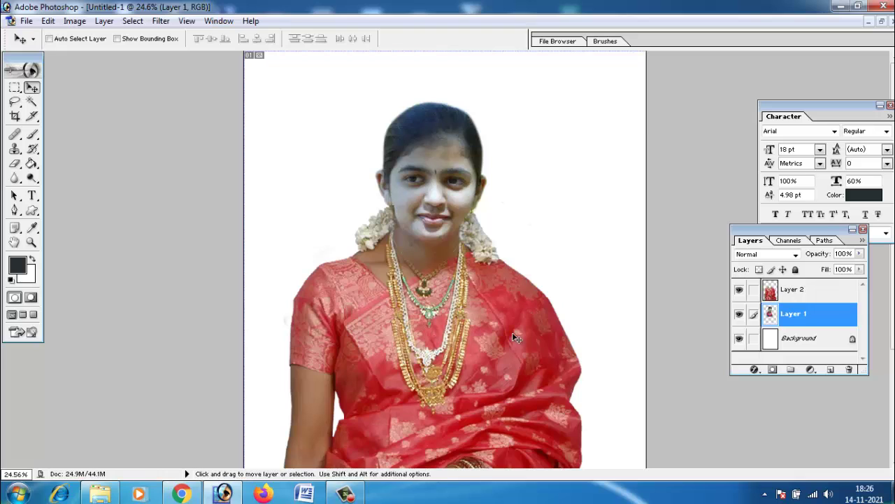
{"action": "key", "text": "ctrl+alt+z"}
{"action": "scroll", "coordinate": [497, 344], "scroll_direction": "up", "scroll_amount": 1}
{"action": "scroll", "coordinate": [496, 341], "scroll_direction": "up", "scroll_amount": 2}
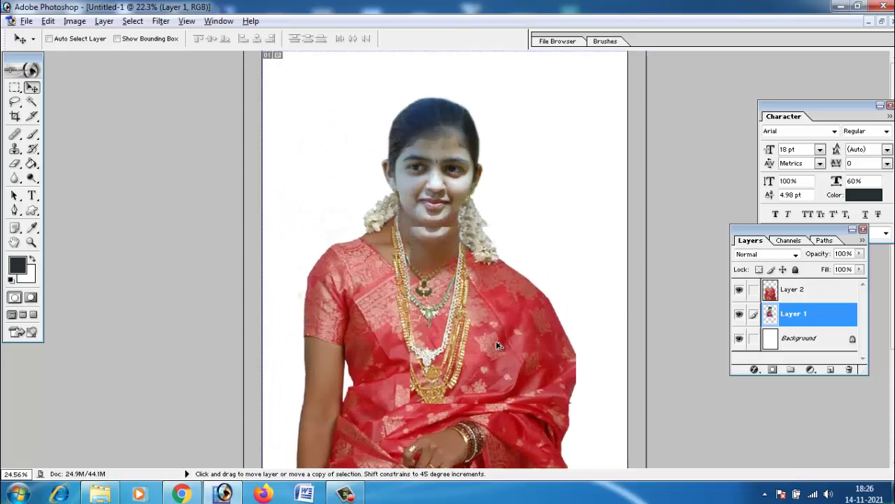
{"action": "scroll", "coordinate": [496, 341], "scroll_direction": "up", "scroll_amount": 1}
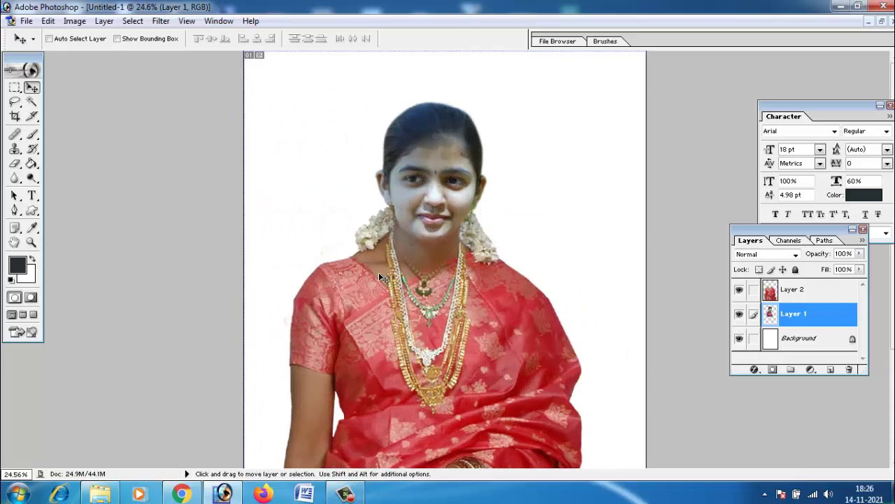
{"action": "left_click", "coordinate": [74, 21]}
{"action": "mouse_move", "coordinate": [104, 56]}
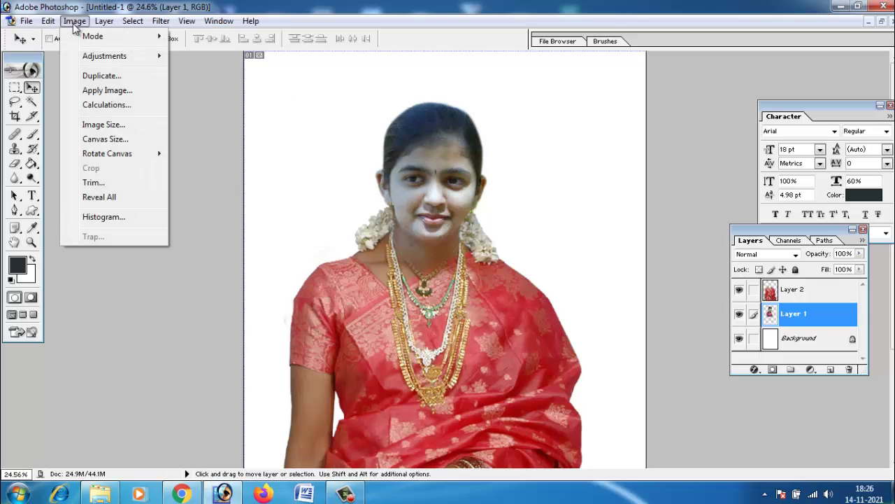
Apply a Lighter variation to the head layer in Variations
{"action": "left_click", "coordinate": [217, 318]}
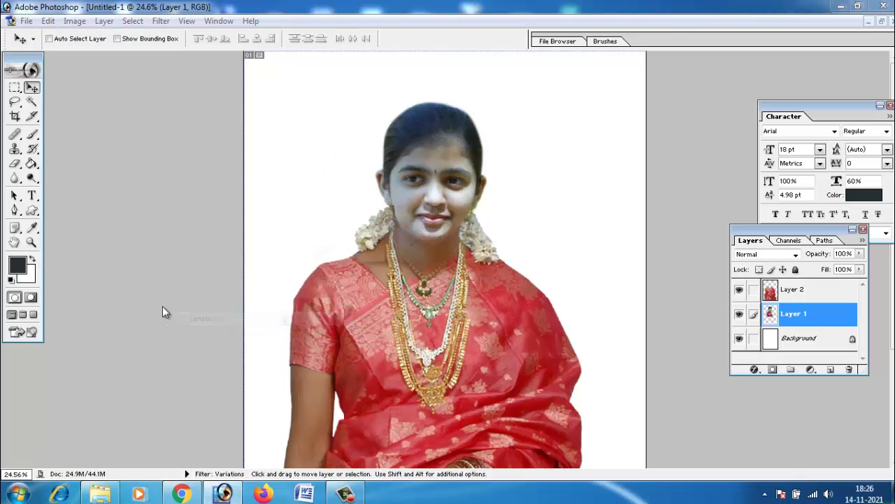
{"action": "left_click_drag", "start_coordinate": [357, 9], "coordinate": [618, 31]}
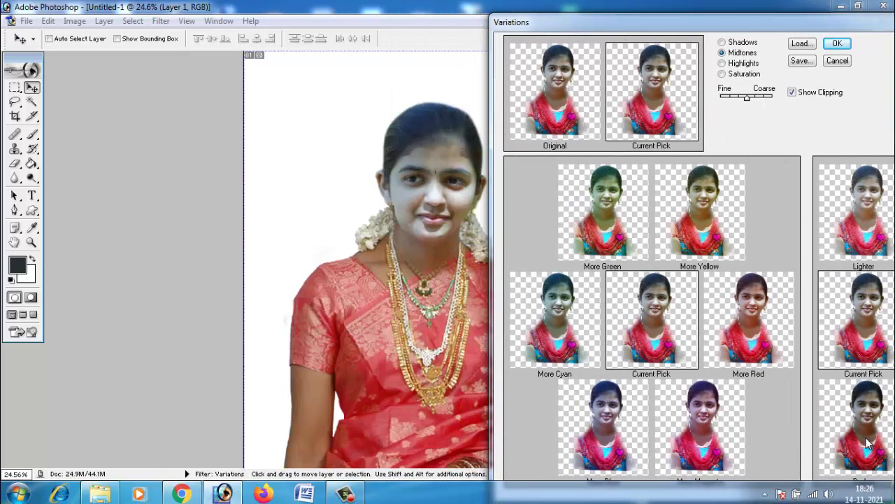
{"action": "left_click", "coordinate": [847, 224]}
{"action": "left_click", "coordinate": [836, 43]}
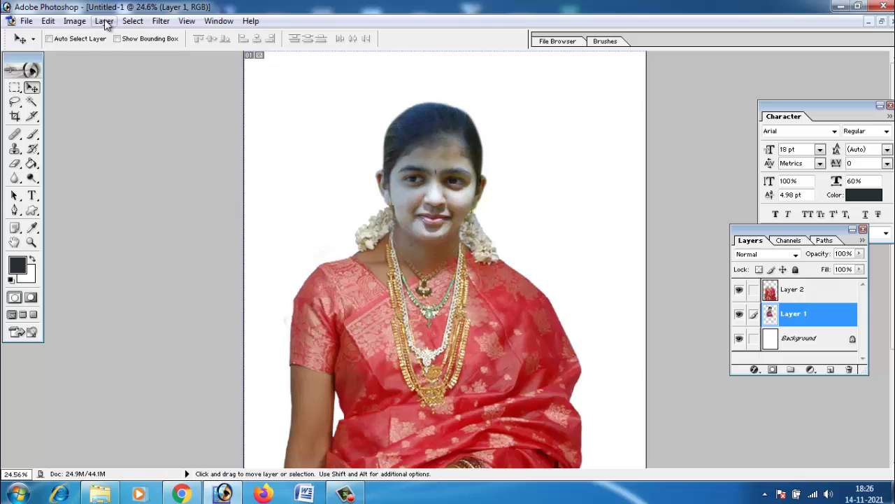
Apply a second Variations pass with More Red on the midtones
{"action": "left_click", "coordinate": [74, 21]}
{"action": "mouse_move", "coordinate": [104, 56]}
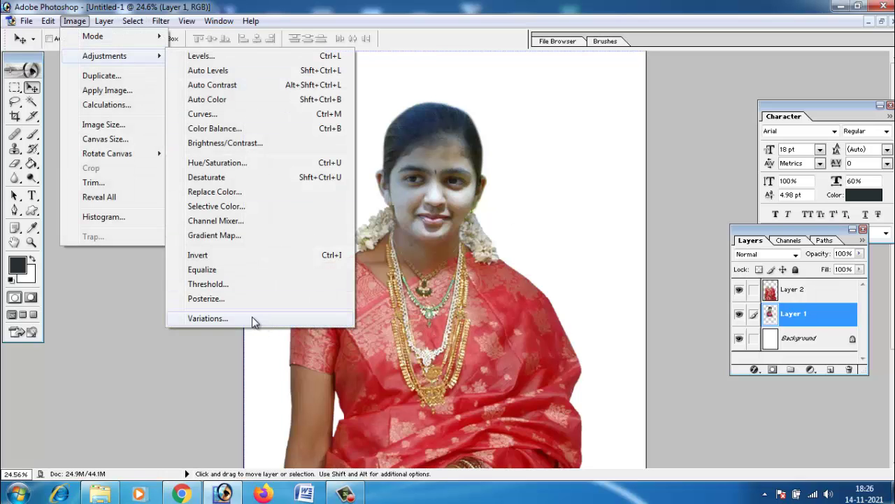
{"action": "left_click", "coordinate": [252, 316]}
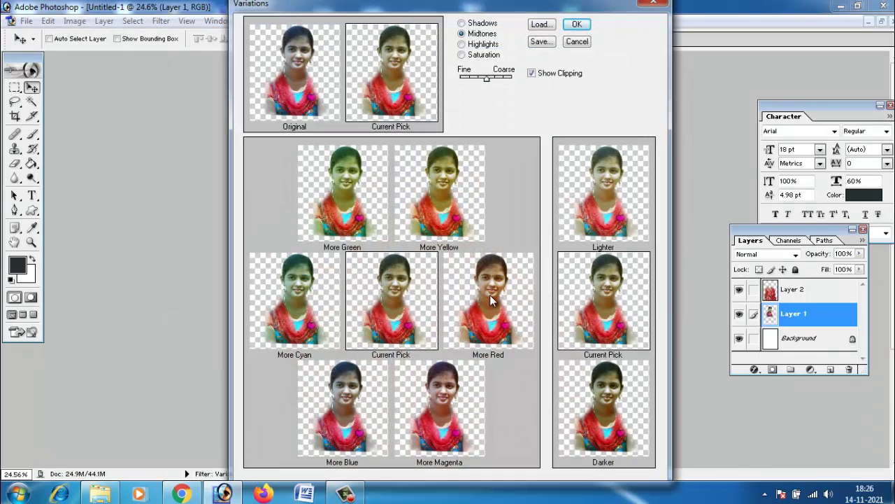
{"action": "mouse_move", "coordinate": [333, 9]}
{"action": "left_mouse_down"}
{"action": "mouse_move", "coordinate": [601, 17]}
{"action": "mouse_move", "coordinate": [532, 13]}
{"action": "left_mouse_up"}
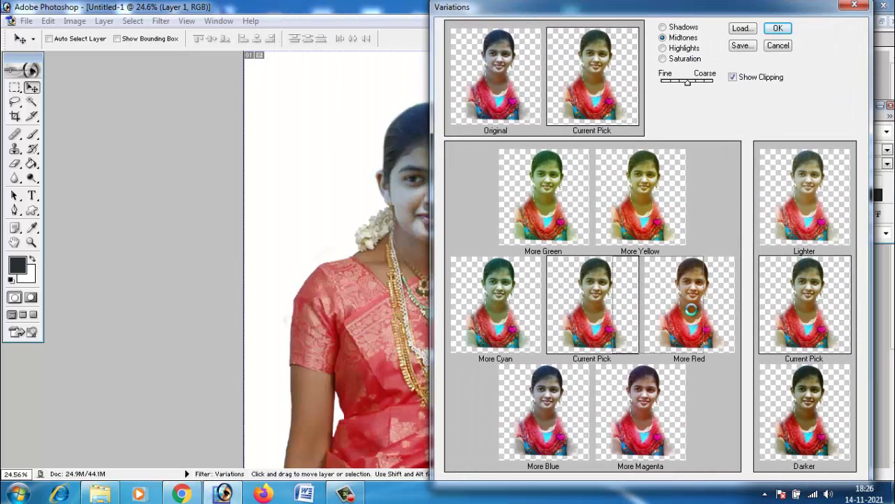
{"action": "left_click", "coordinate": [777, 28]}
{"action": "scroll", "coordinate": [548, 254], "scroll_direction": "down", "scroll_amount": 3}
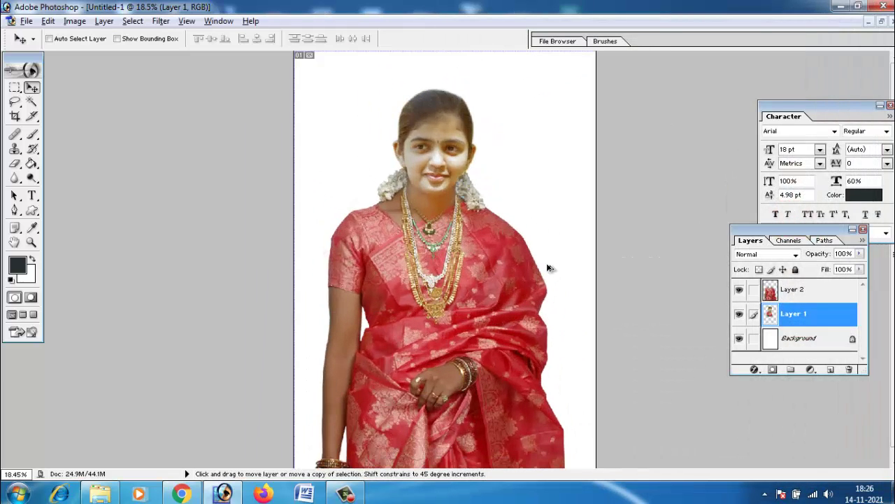
Select Layer 2 to merge the head and sari, then shift the figure down-left
{"action": "left_click_drag", "start_coordinate": [548, 270], "coordinate": [548, 176]}
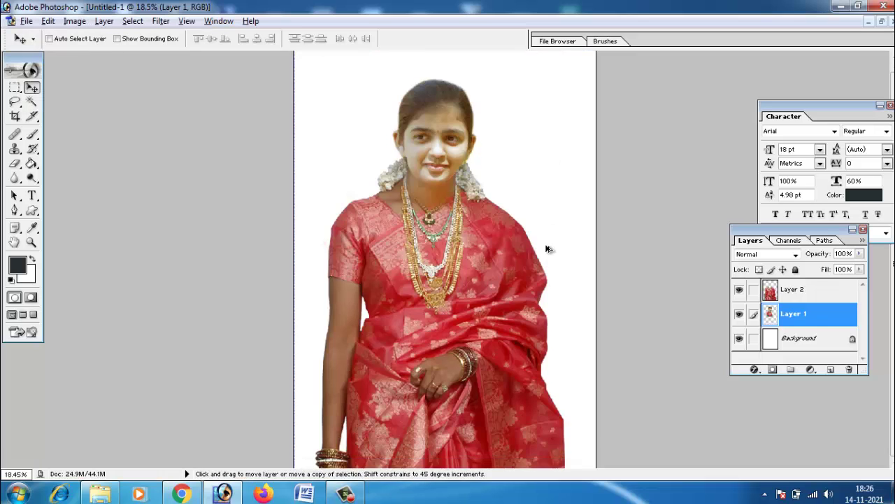
{"action": "scroll", "coordinate": [545, 248], "scroll_direction": "down", "scroll_amount": 2}
{"action": "left_click", "coordinate": [817, 292]}
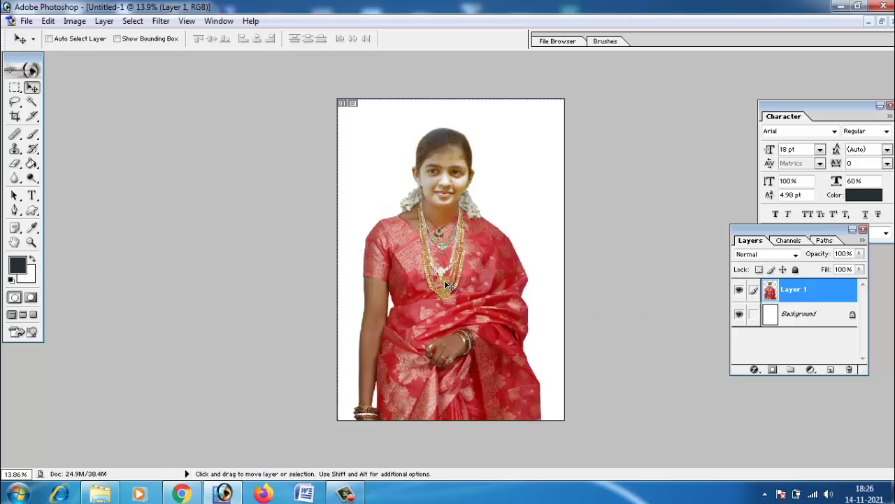
{"action": "mouse_move", "coordinate": [449, 285]}
{"action": "left_mouse_down"}
{"action": "mouse_move", "coordinate": [434, 319]}
{"action": "mouse_move", "coordinate": [437, 360]}
{"action": "left_mouse_up"}
Scale the merged figure up to about 115.3% and nudge it into place on the page
{"action": "key", "text": "ctrl+t"}
{"action": "left_click_drag", "start_coordinate": [525, 207], "coordinate": [574, 122]}
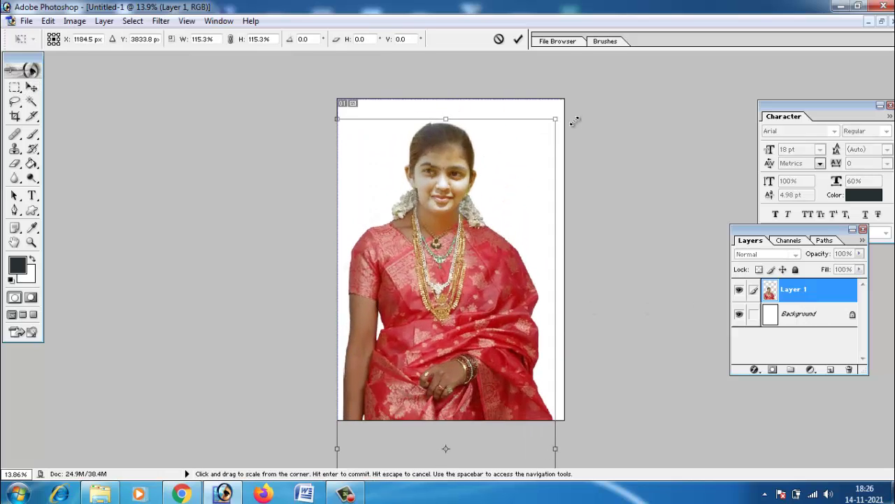
{"action": "left_click_drag", "start_coordinate": [481, 226], "coordinate": [501, 230]}
{"action": "key", "text": "Return"}
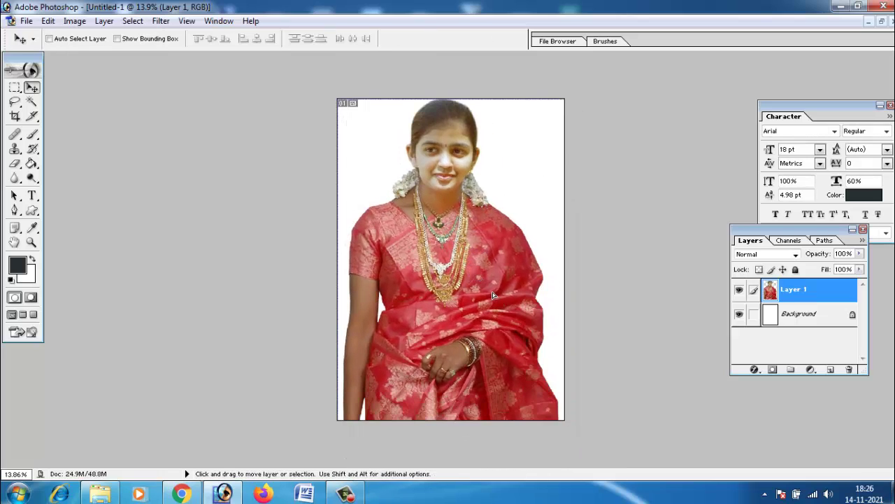
{"action": "left_click_drag", "start_coordinate": [493, 296], "coordinate": [504, 310]}
{"action": "key", "text": "ctrl+minus"}
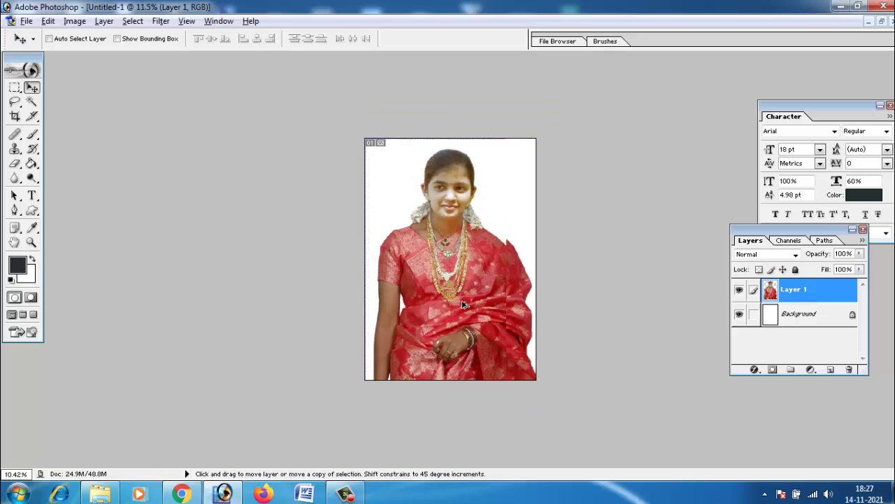
{"action": "key", "text": "ctrl+minus"}
{"action": "key", "text": "ctrl+plus"}
{"action": "key", "text": "ctrl+plus"}
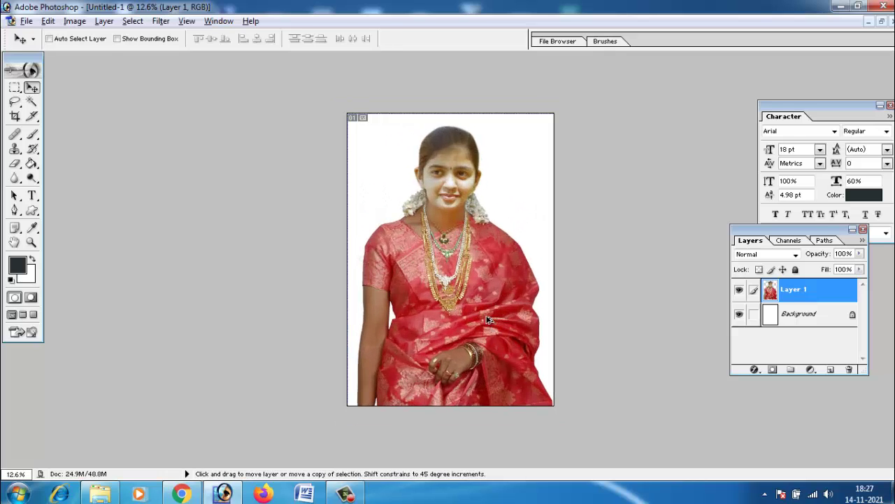
{"action": "key", "text": "ctrl+plus"}
{"action": "key", "text": "ctrl+minus"}
{"action": "key", "text": "ctrl+minus"}
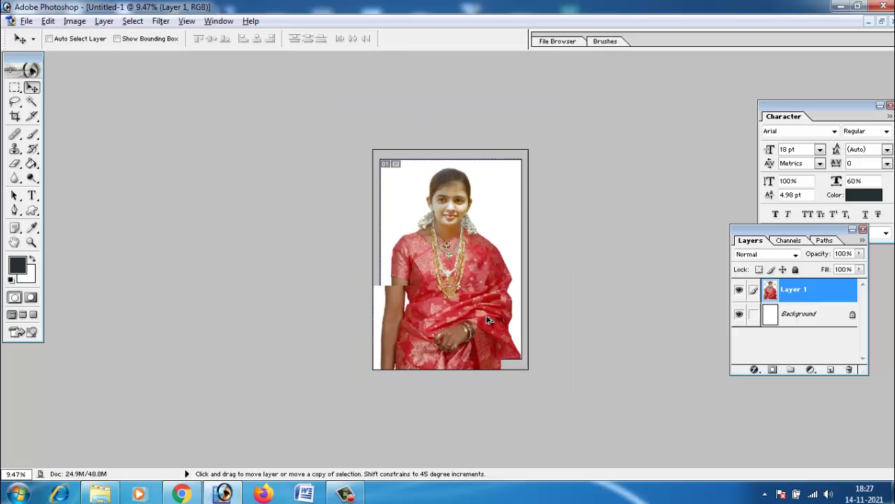
{"action": "key", "text": "ctrl+plus"}
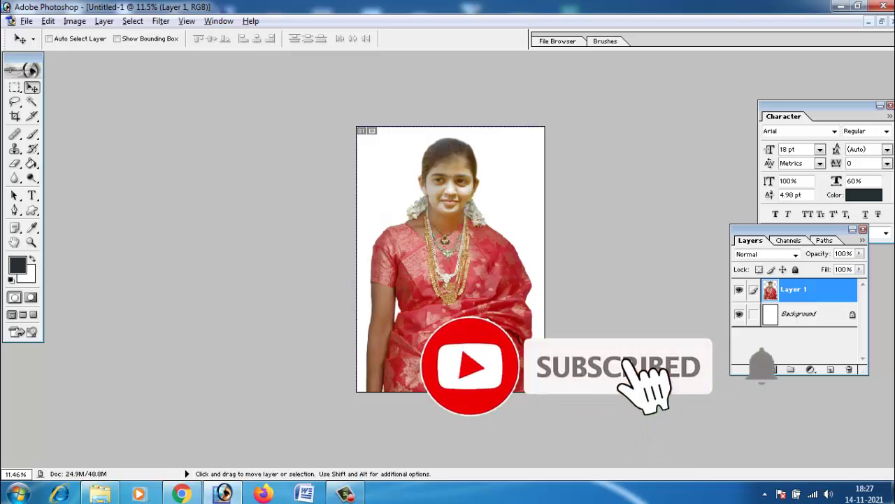
Save the picture as JPEG 45689 on the Desktop at quality 12, replacing the existing file
{"action": "left_click", "coordinate": [26, 21]}
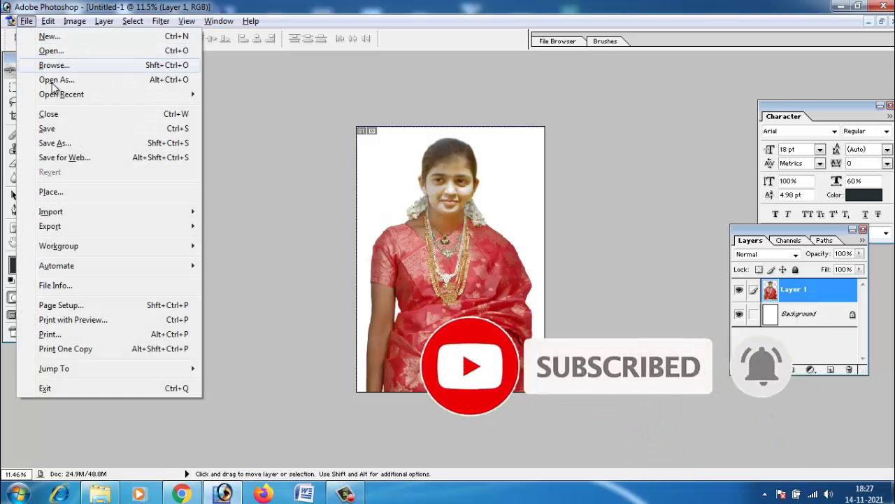
{"action": "left_click", "coordinate": [56, 143]}
{"action": "left_click", "coordinate": [547, 316]}
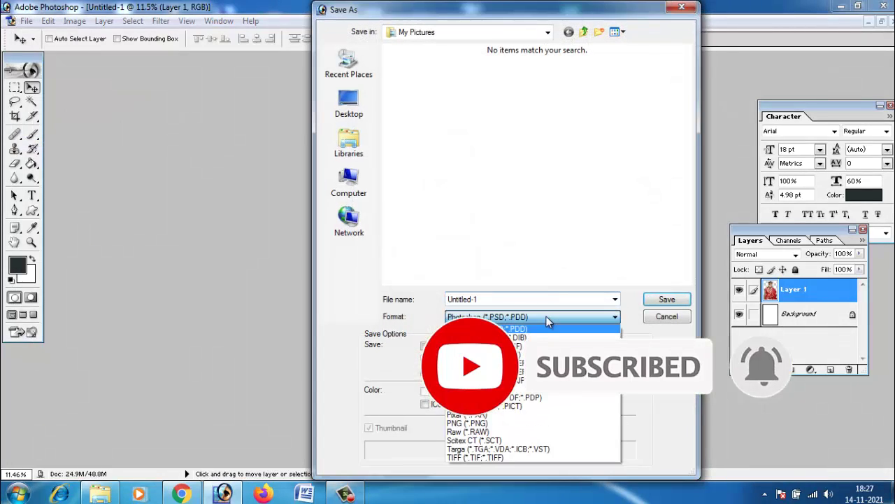
{"action": "left_click", "coordinate": [548, 377]}
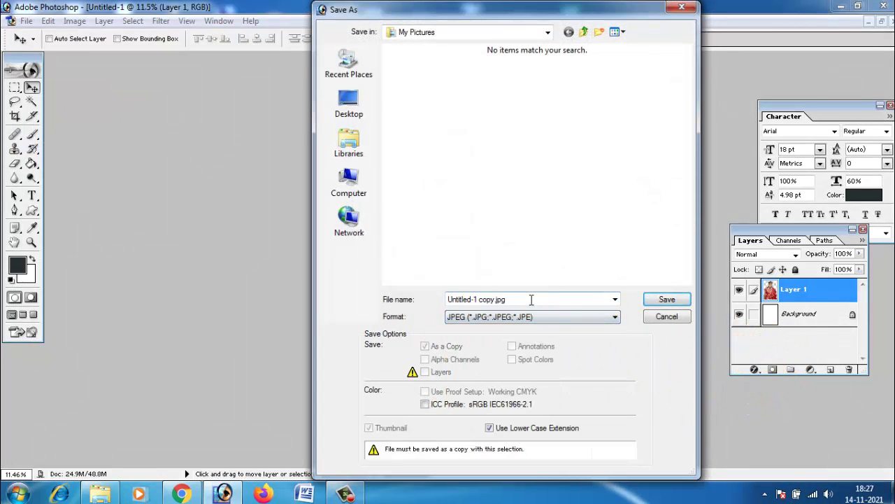
{"action": "double_click", "coordinate": [531, 299]}
{"action": "type", "text": "45689"}
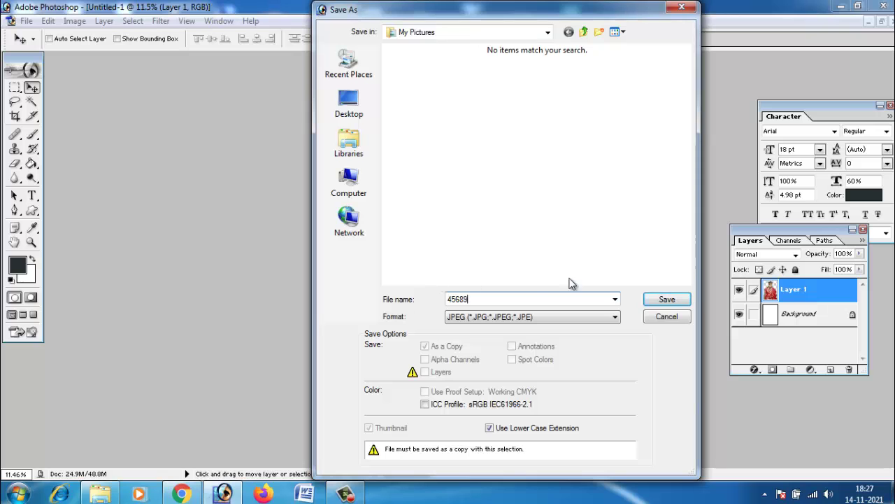
{"action": "left_click", "coordinate": [349, 105]}
{"action": "key", "text": "Return"}
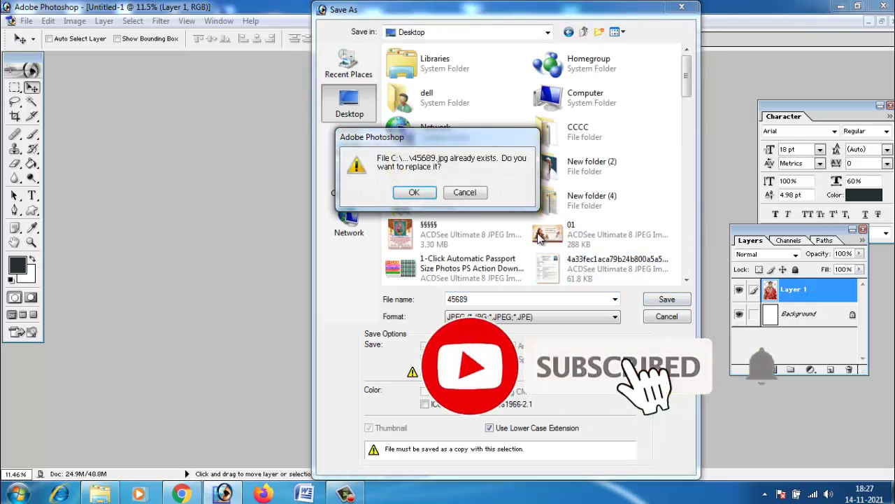
{"action": "left_click", "coordinate": [414, 192]}
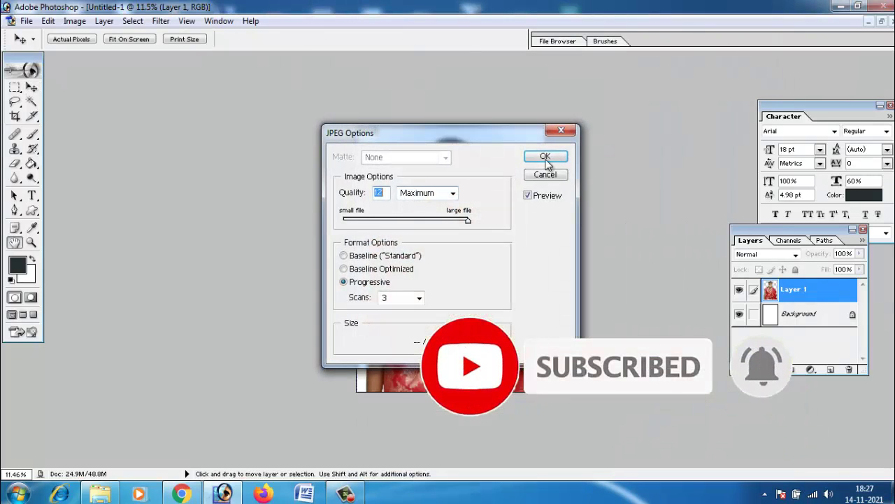
{"action": "left_click", "coordinate": [546, 157]}
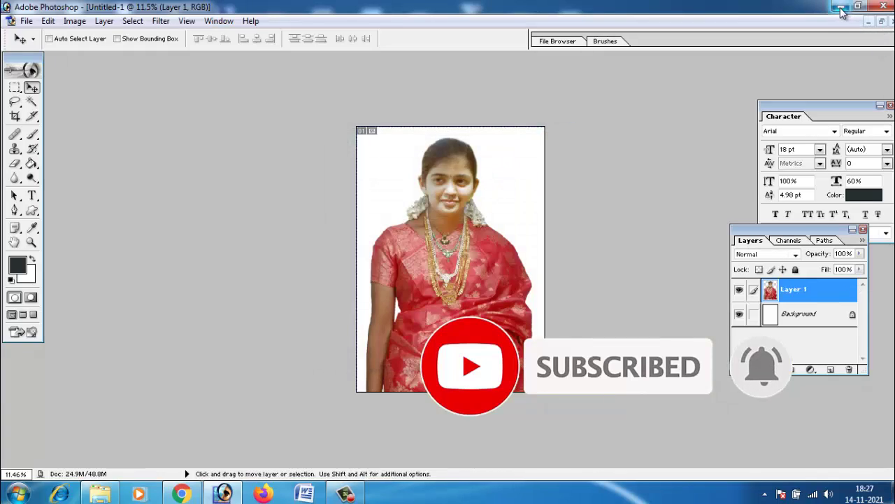
Minimize Photoshop and the folder, find and view 45689 in ACDSee, then close the viewer
{"action": "left_click", "coordinate": [841, 8]}
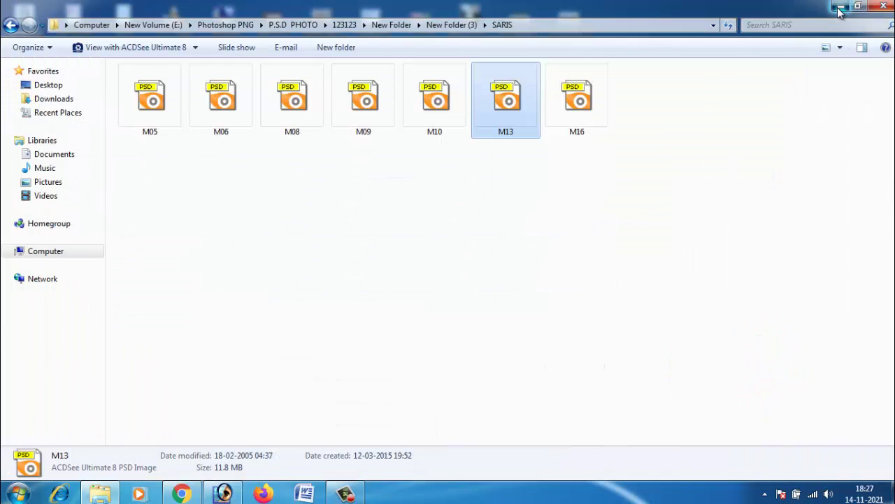
{"action": "left_click", "coordinate": [839, 8]}
{"action": "double_click", "coordinate": [570, 258]}
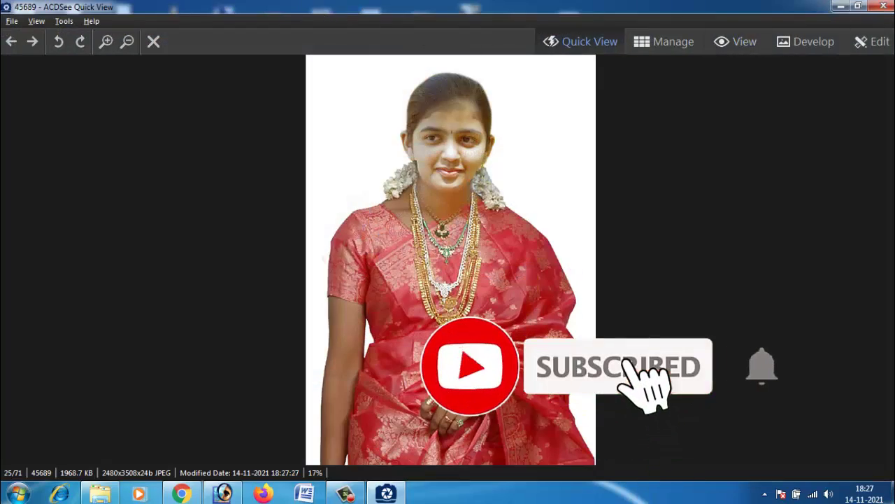
{"action": "left_click", "coordinate": [883, 7]}
{"action": "double_click", "coordinate": [566, 203]}
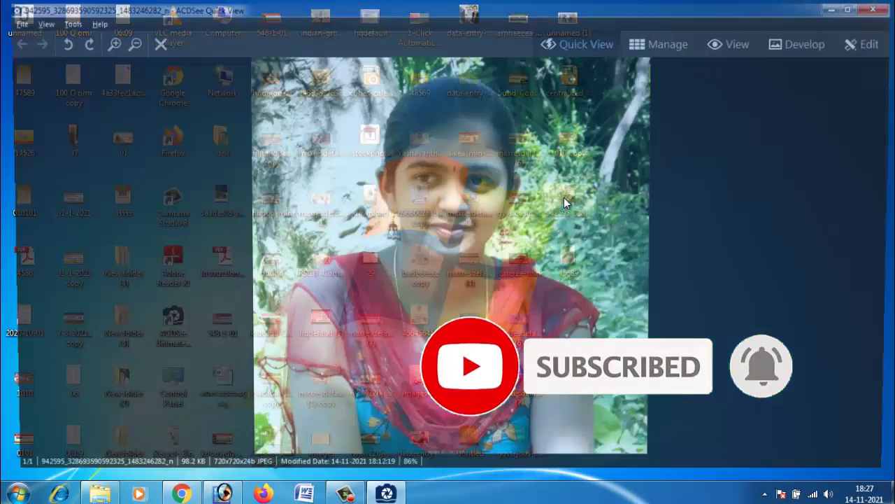
{"action": "left_click", "coordinate": [890, 5]}
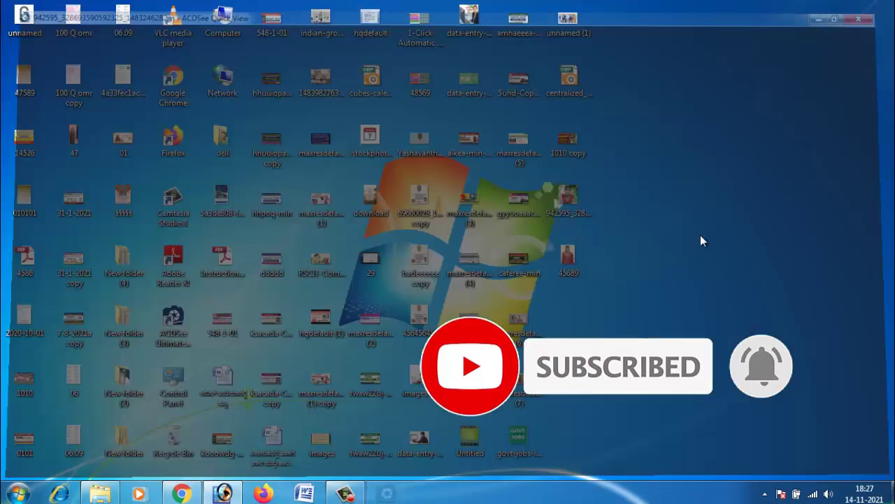
{"action": "double_click", "coordinate": [590, 262]}
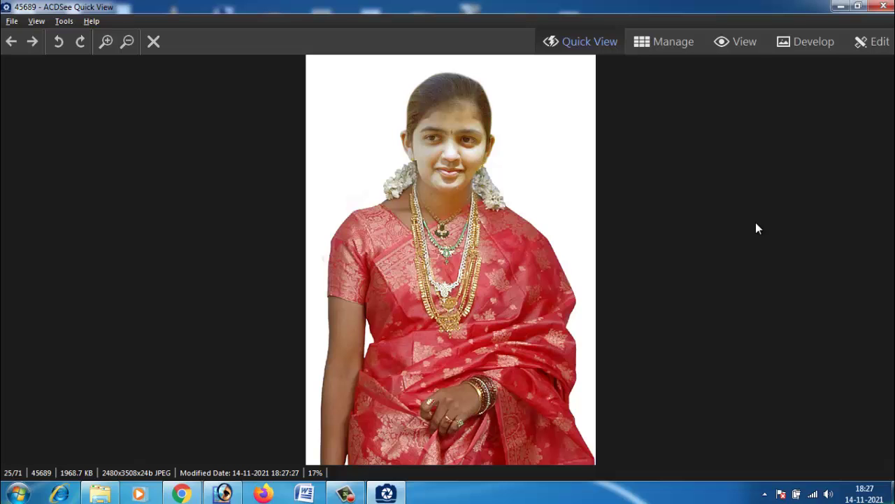
{"action": "left_click", "coordinate": [884, 6]}
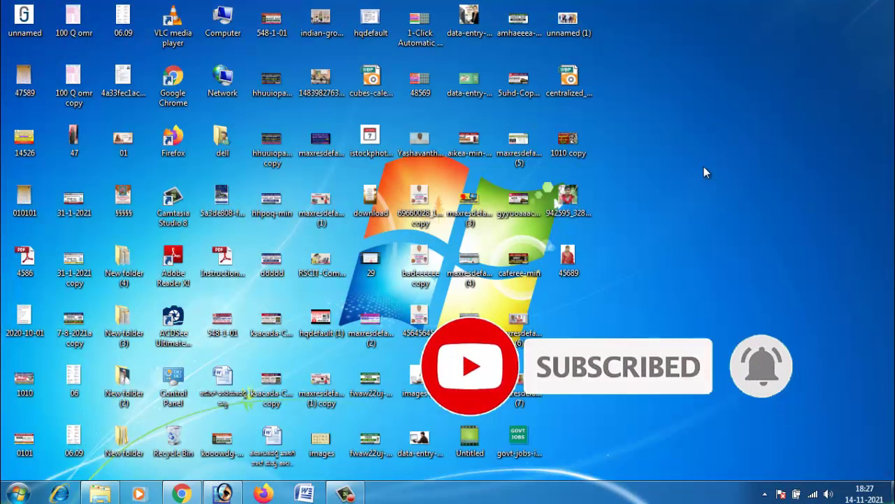